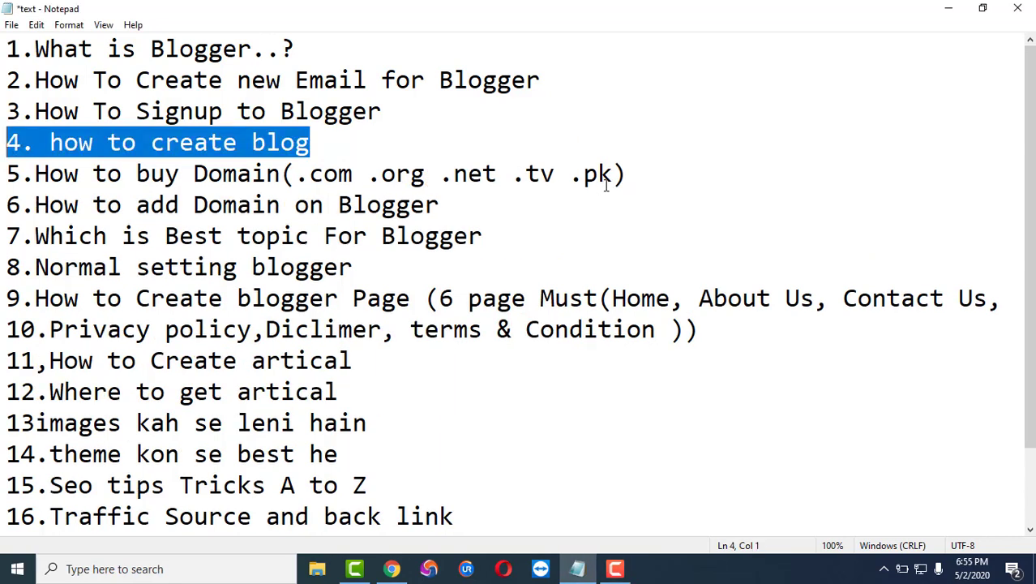
- Switch to the GoDaddy page in Chrome, search for the domain name dailypoint and review the domain offers
left_click_drag(628, 173, 347, 173)
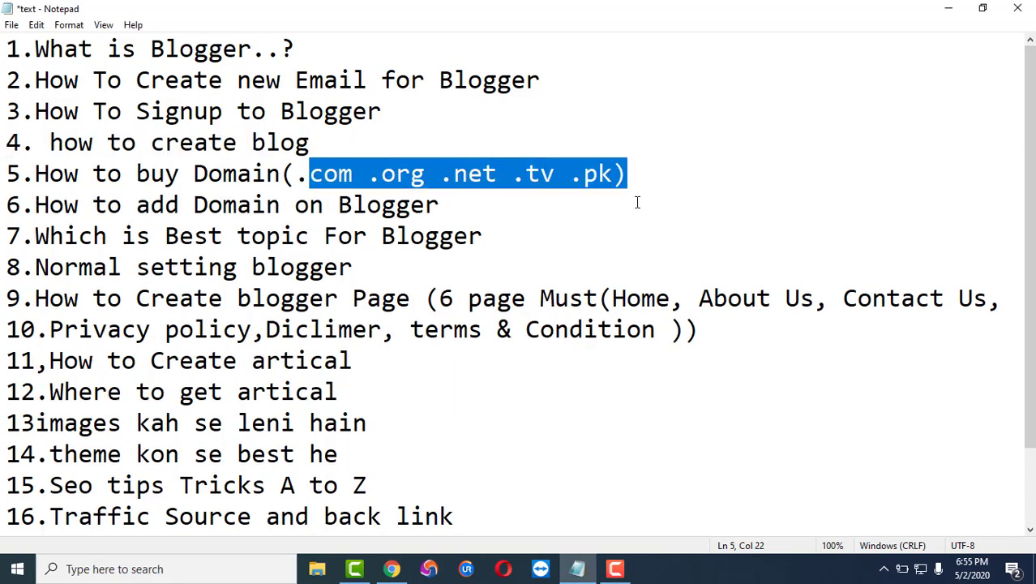
key("alt+Tab")
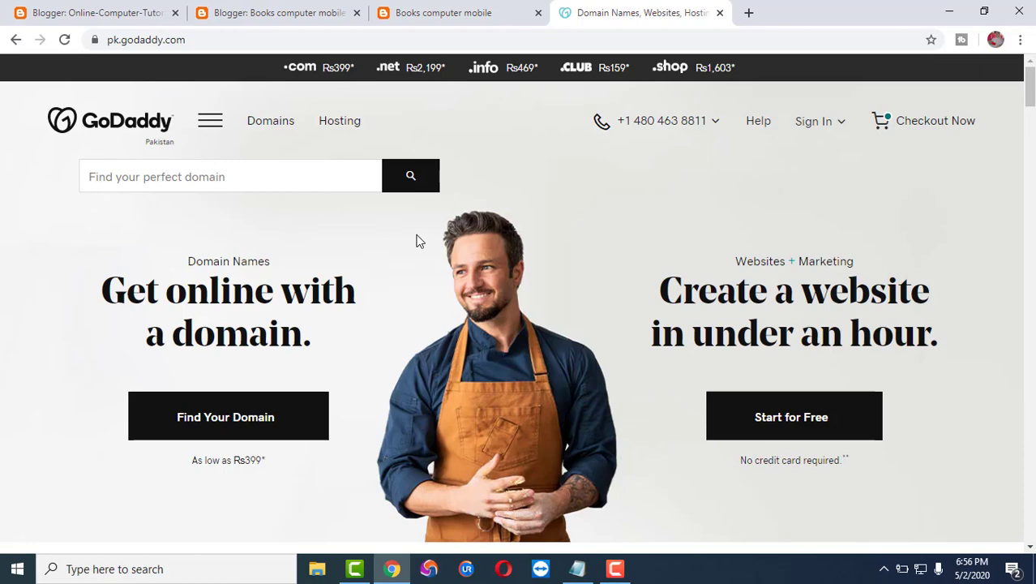
scroll(294, 262, "down", 3)
scroll(166, 210, "up", 3)
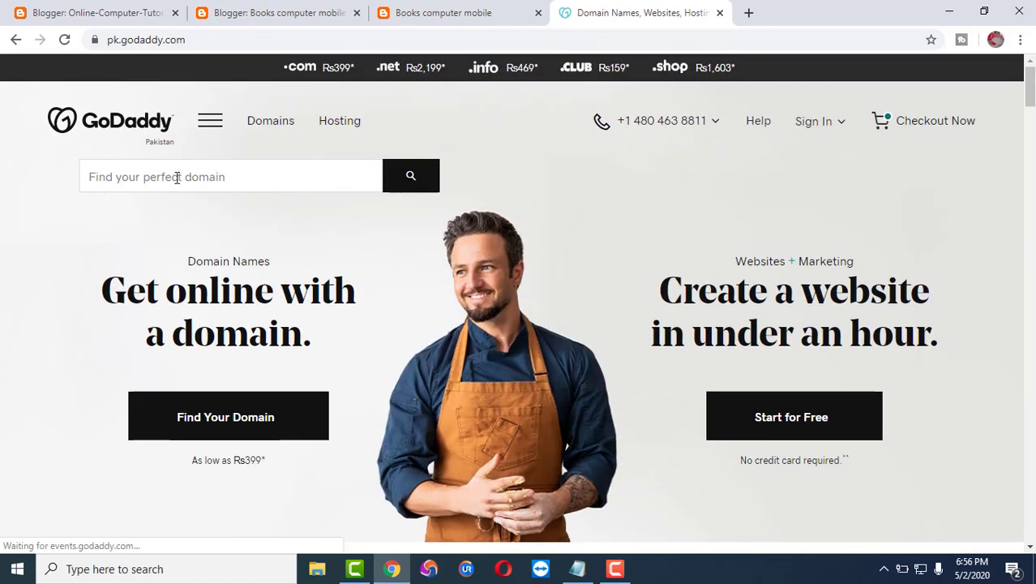
left_click(177, 177)
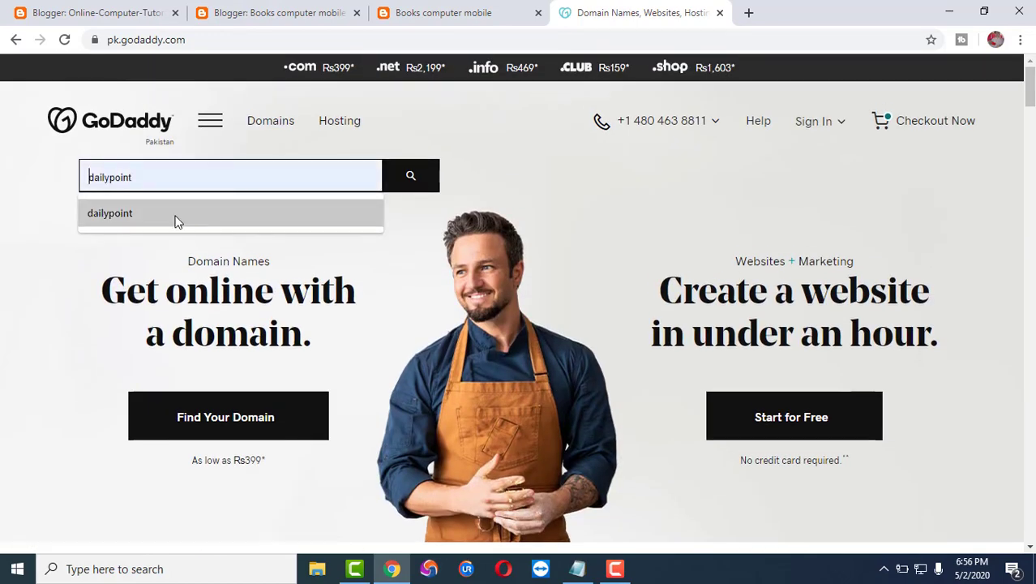
left_click(149, 219)
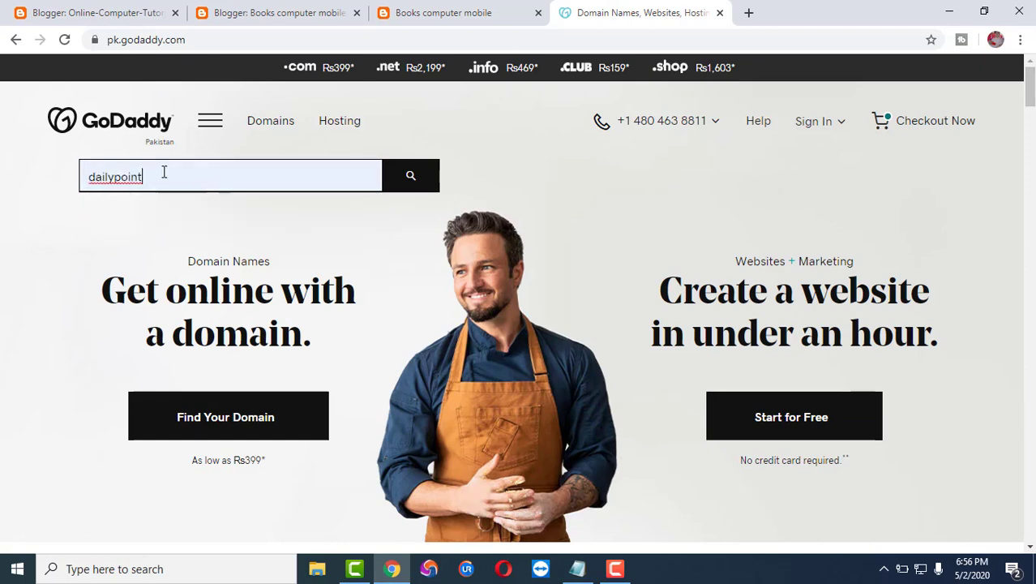
left_click(405, 181)
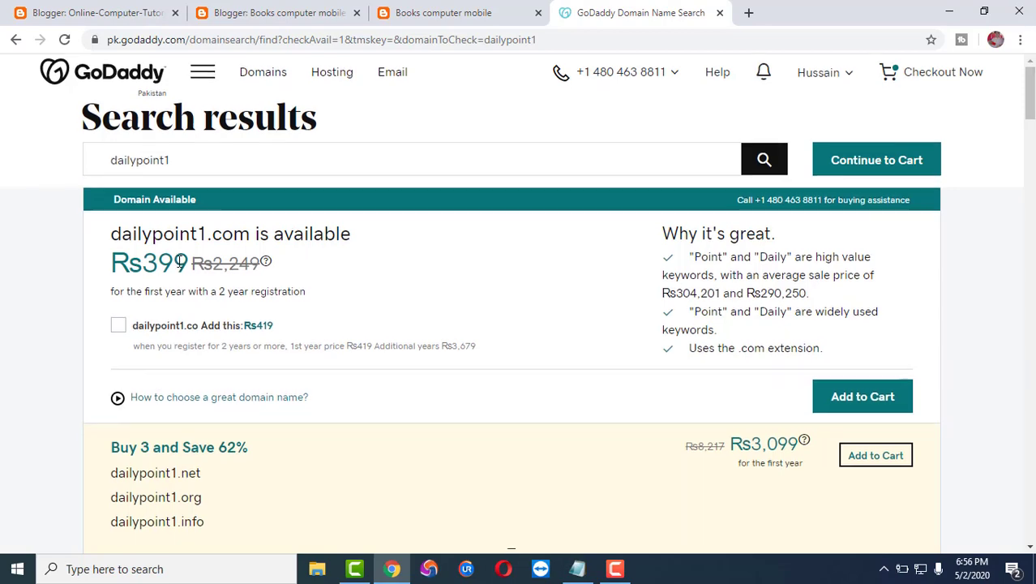
scroll(179, 261, "down", 1)
scroll(180, 268, "up", 1)
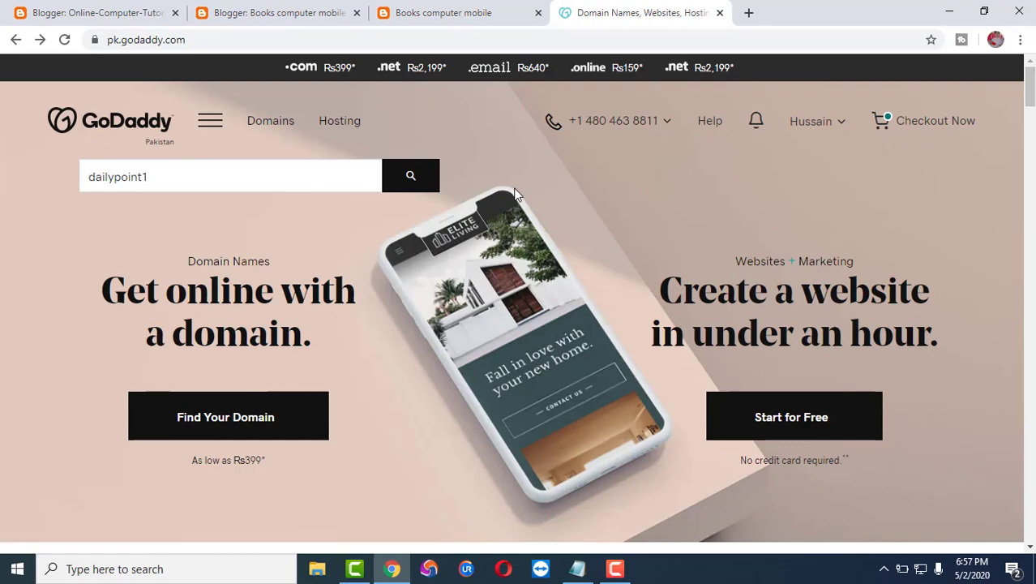
scroll(514, 195, "down", 2)
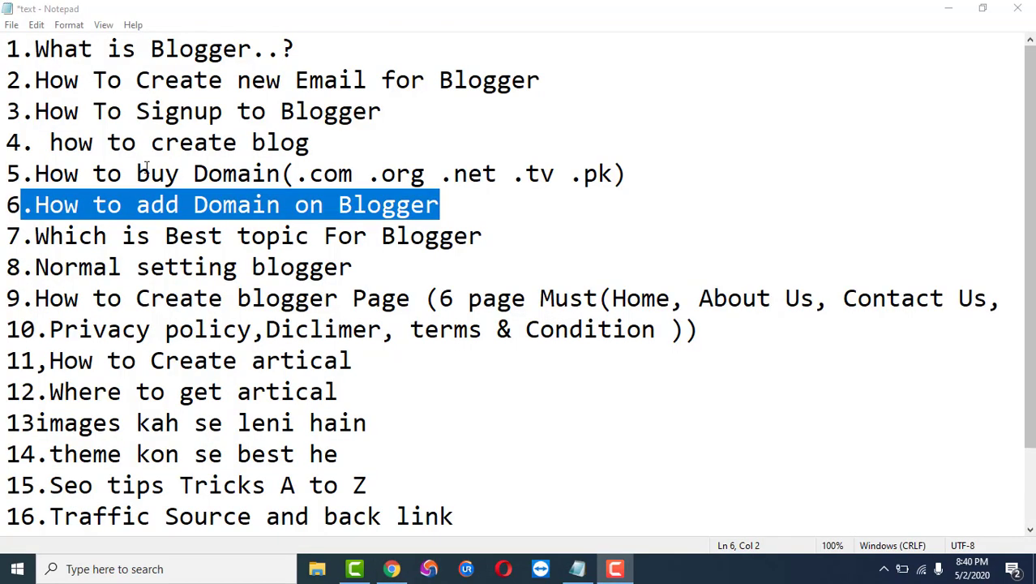
- Highlight the outline's wording on buying a .com domain and its line on adding a domain on Blogger
left_click_drag(108, 174, 257, 173)
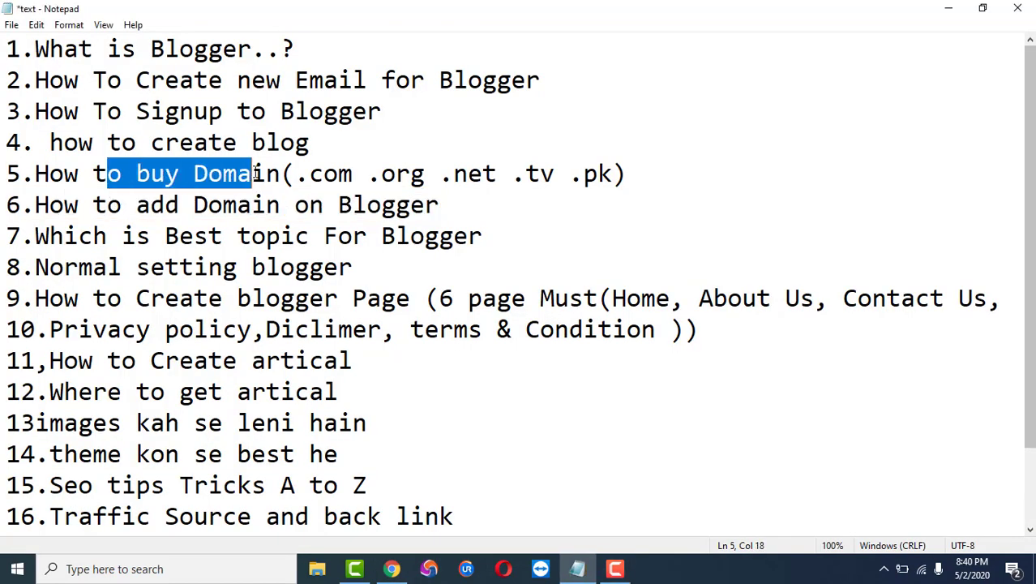
left_click_drag(353, 174, 295, 174)
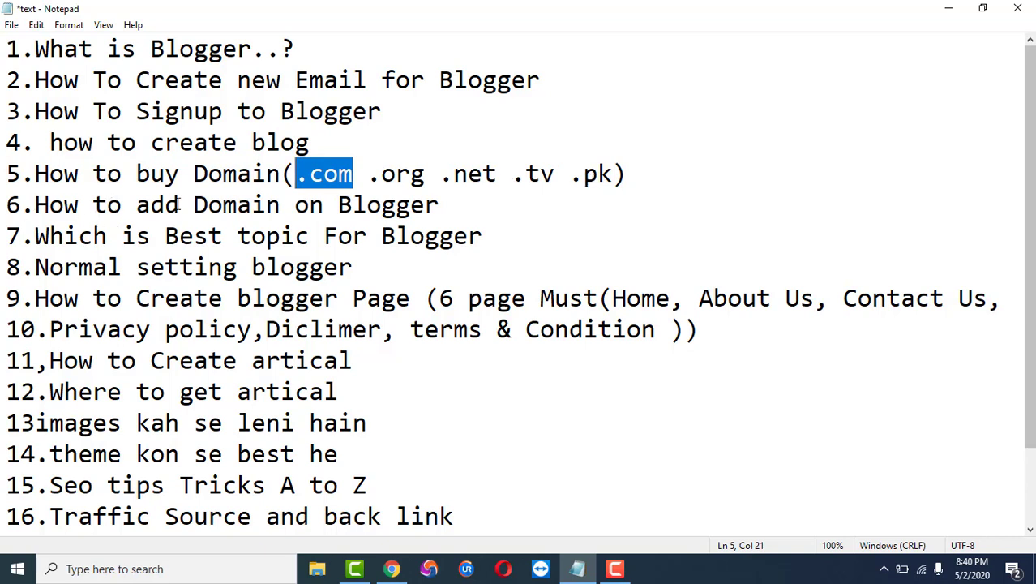
left_click_drag(472, 200, 35, 205)
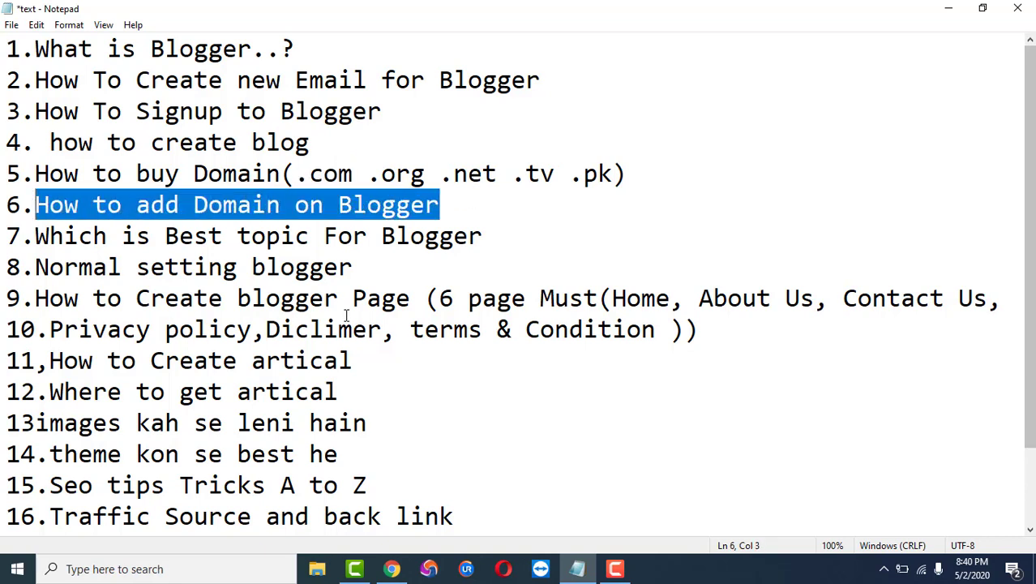
- Switch to Chrome and open the DNS records of dailypointnews.com through the GoDaddy account's products
left_click(572, 570)
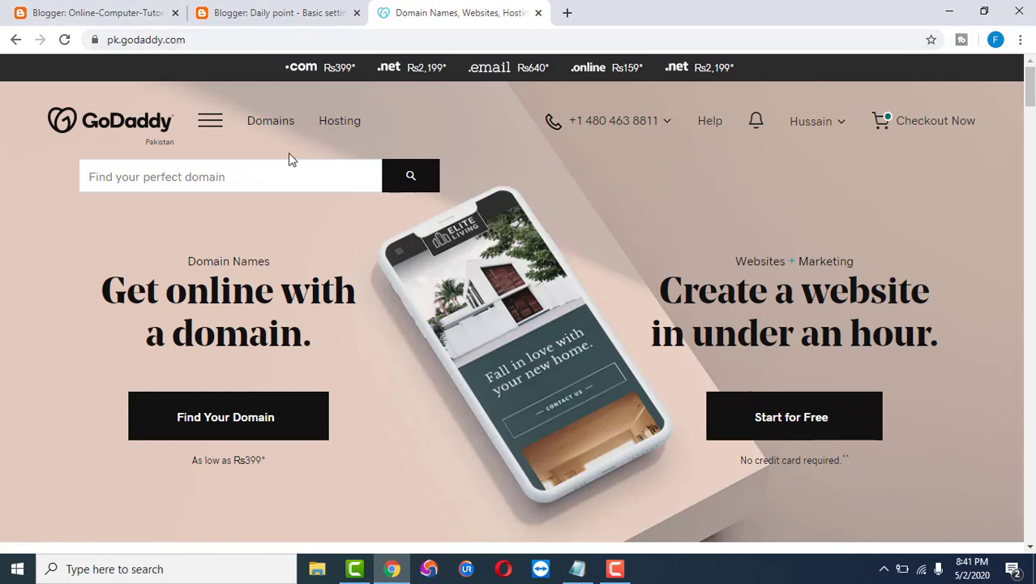
scroll(447, 318, "down", 2)
scroll(447, 318, "up", 2)
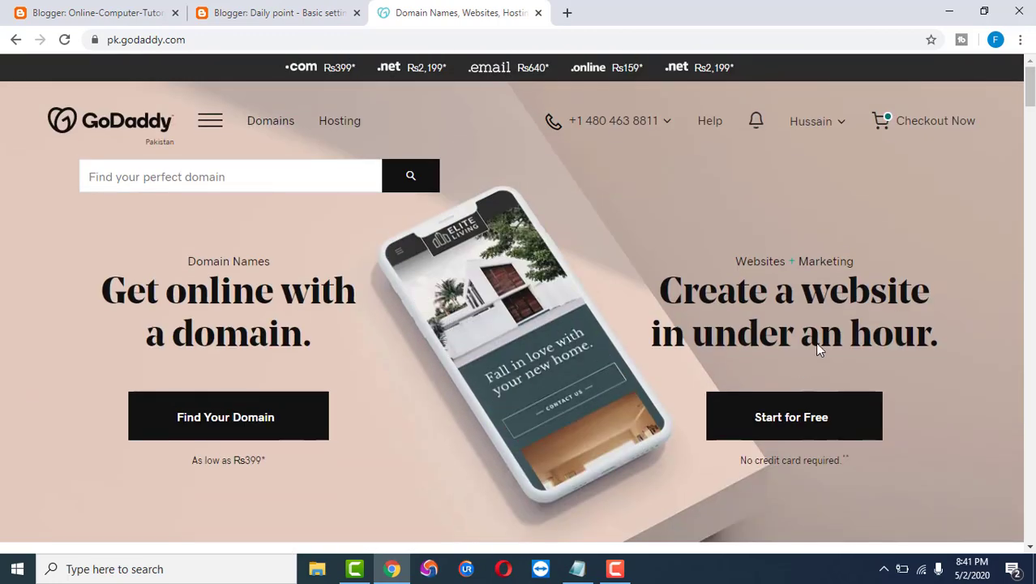
left_click(838, 127)
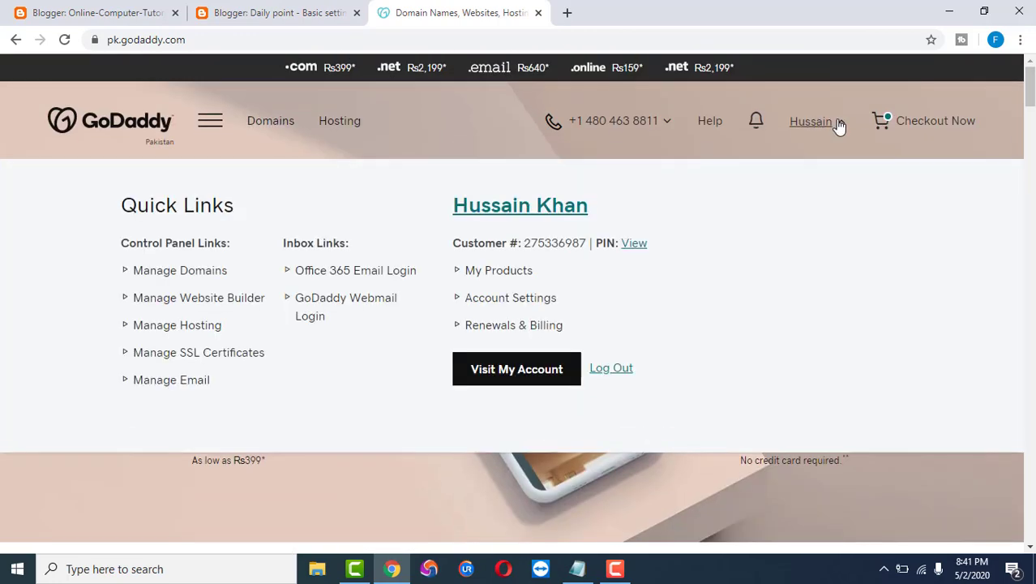
left_click(535, 375)
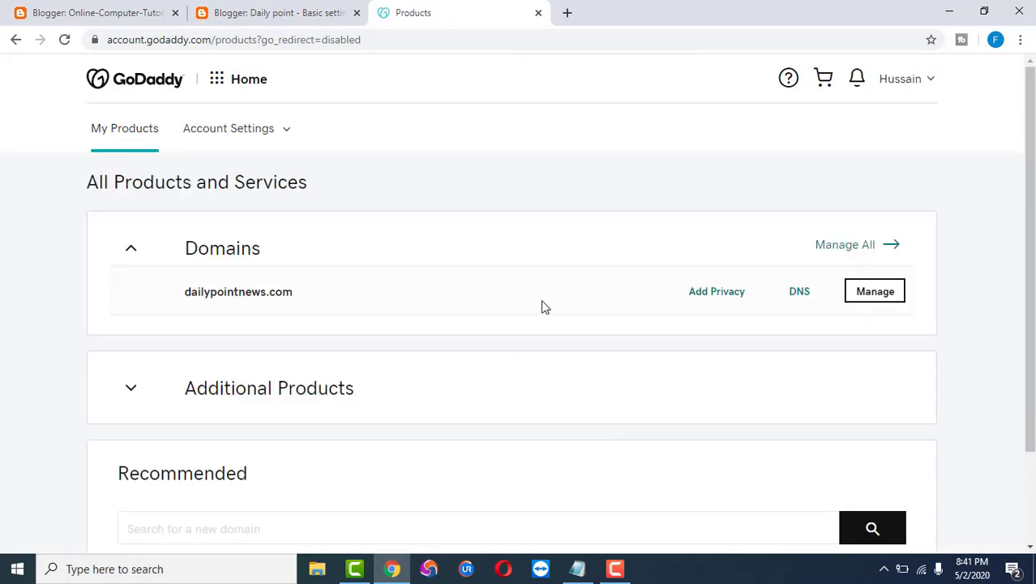
scroll(483, 318, "down", 4)
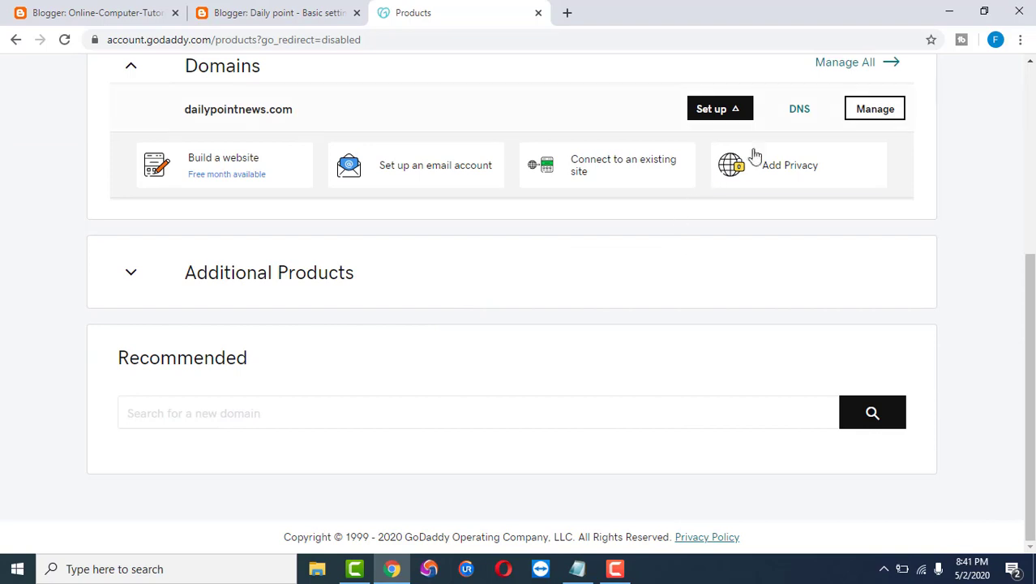
left_click(802, 110)
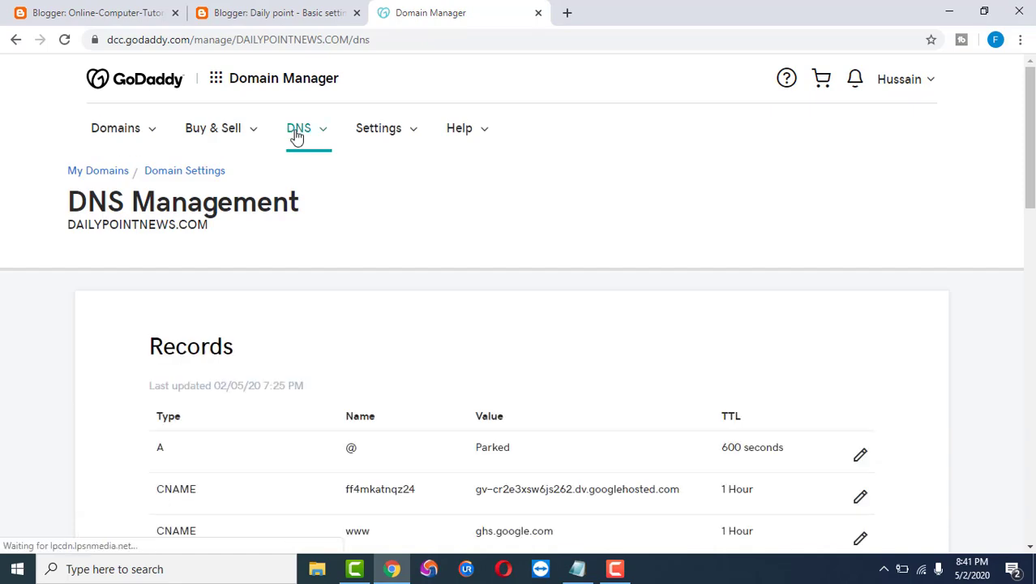
scroll(157, 203, "down", 2)
scroll(274, 278, "down", 2)
scroll(405, 335, "up", 2)
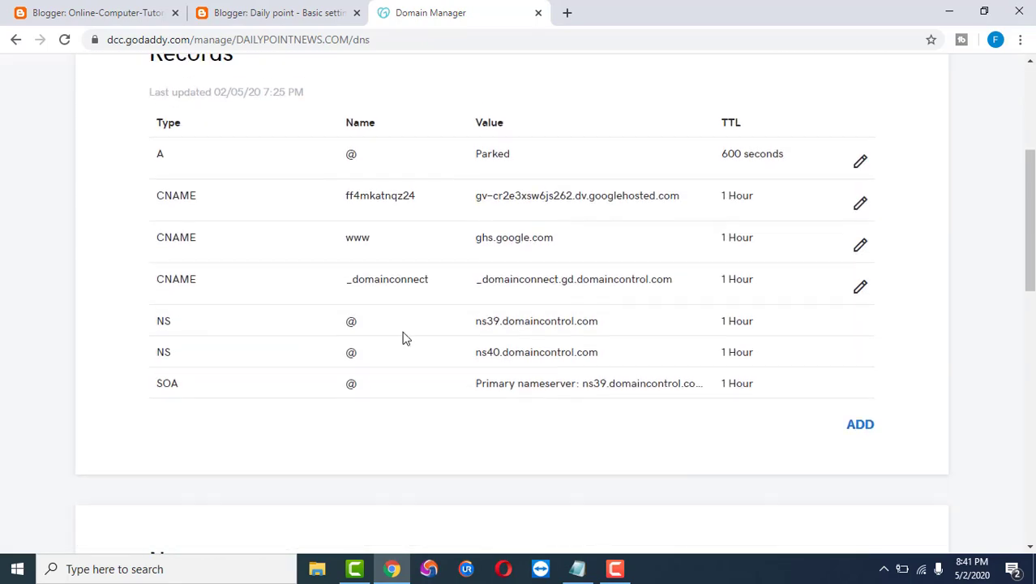
left_click(290, 10)
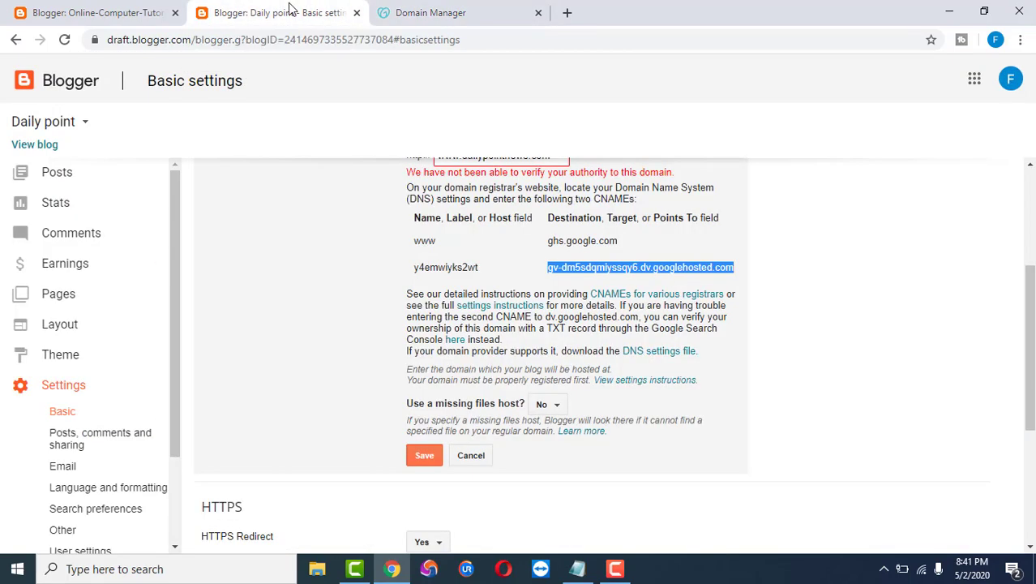
scroll(409, 243, "up", 4)
scroll(453, 349, "down", 2)
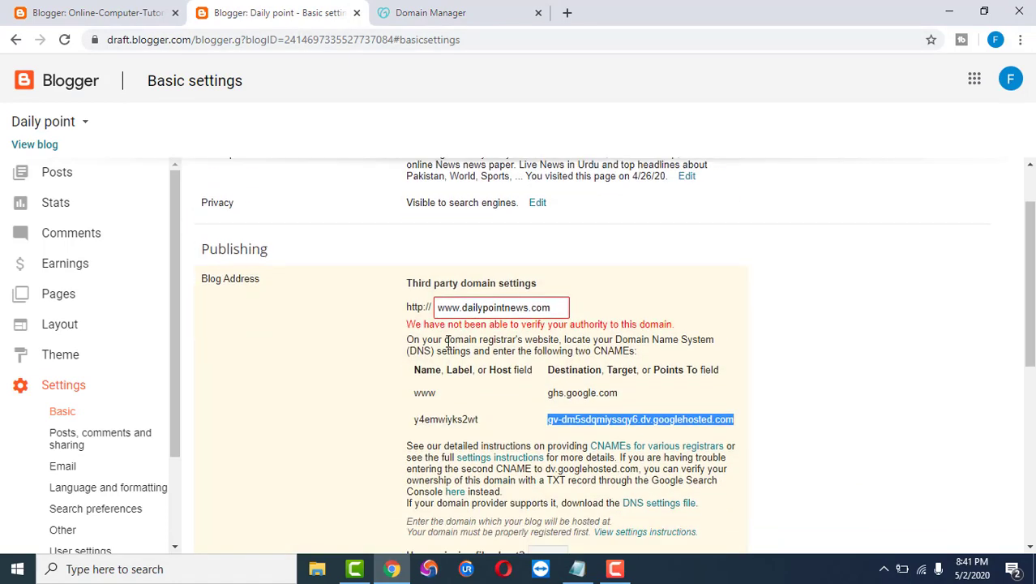
left_click(64, 394)
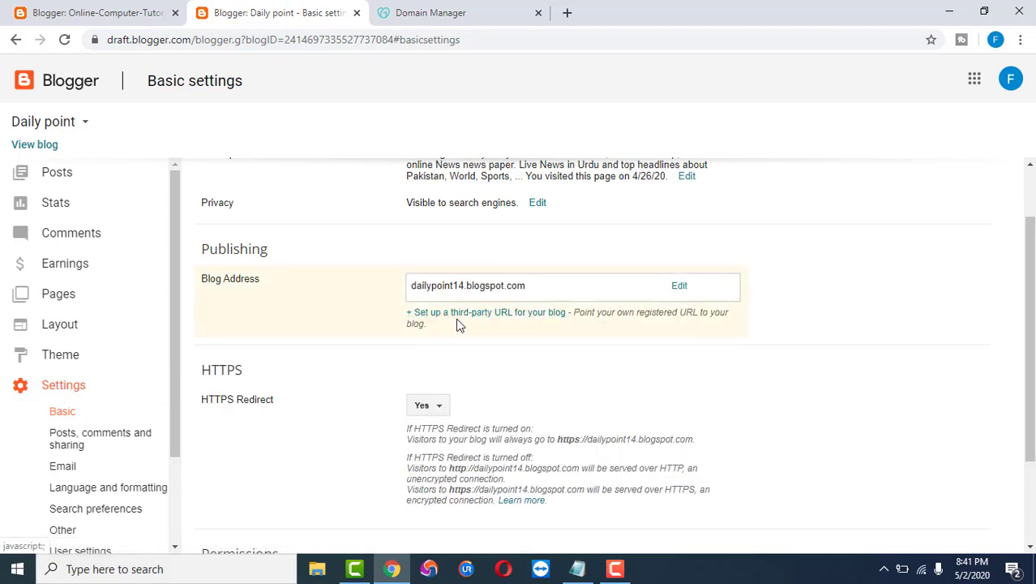
left_click(502, 322)
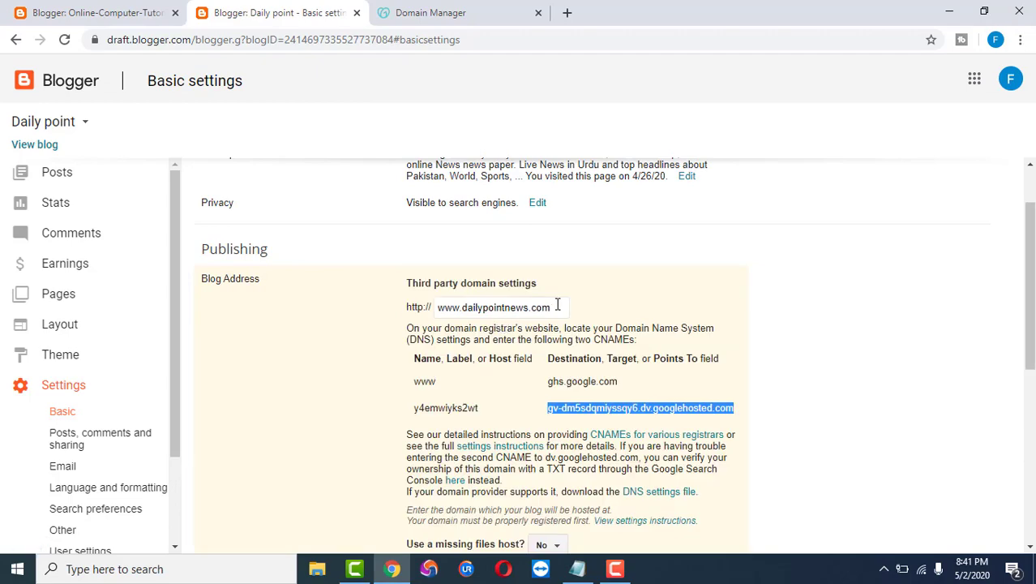
left_click_drag(558, 306, 461, 307)
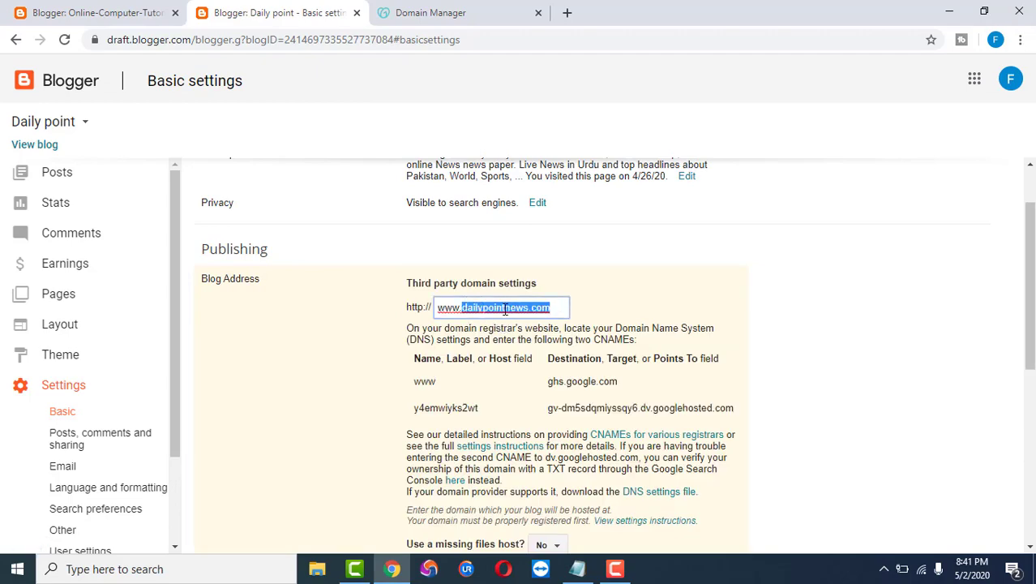
left_click(402, 12)
scroll(208, 276, "up", 2)
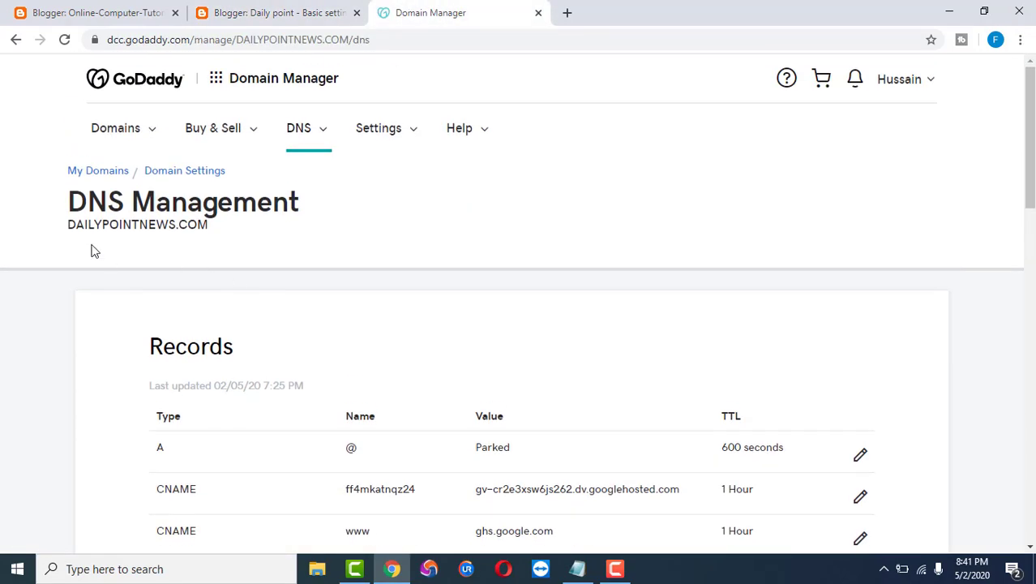
left_click(259, 8)
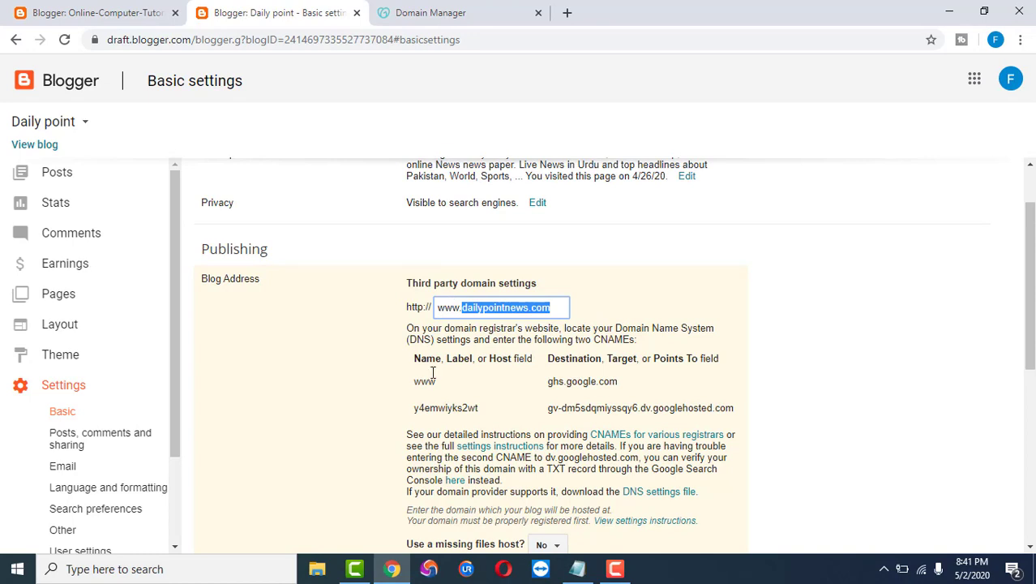
- Copy the www host name from Blogger's CNAME instructions and return to GoDaddy's DNS management page
left_click_drag(437, 385, 412, 377)
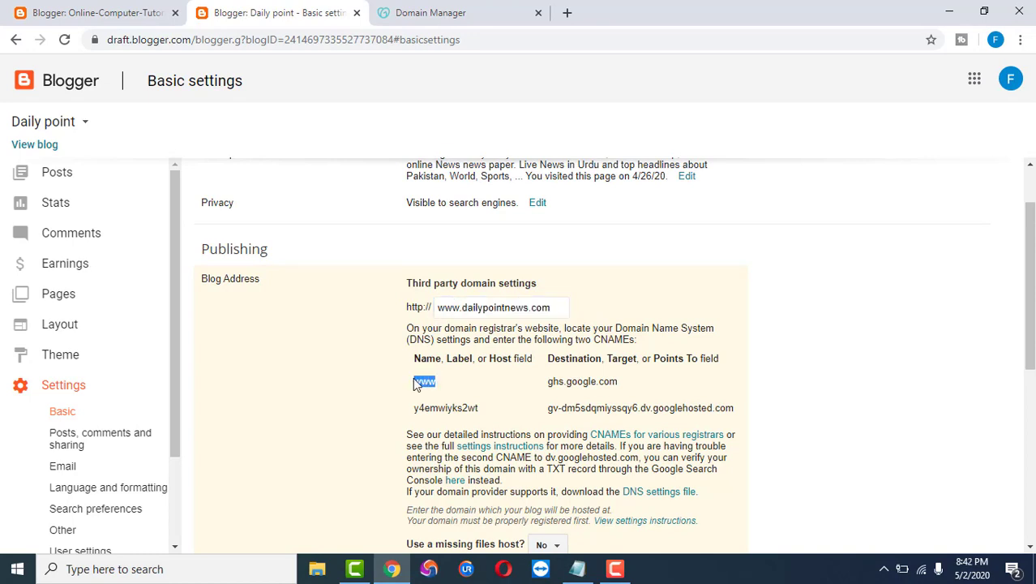
right_click(413, 377)
left_click(436, 390)
left_click(451, 11)
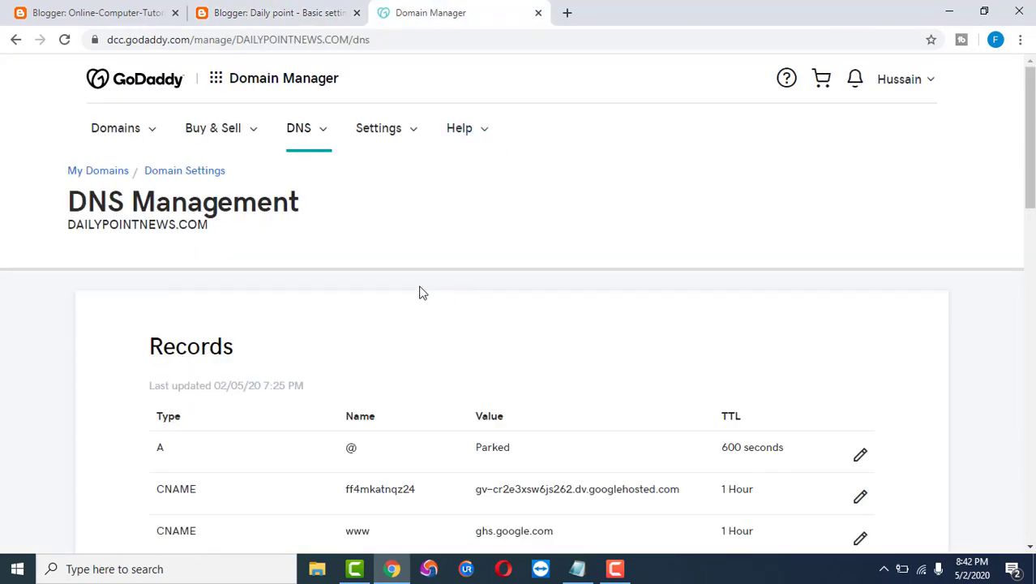
scroll(418, 292, "down", 3)
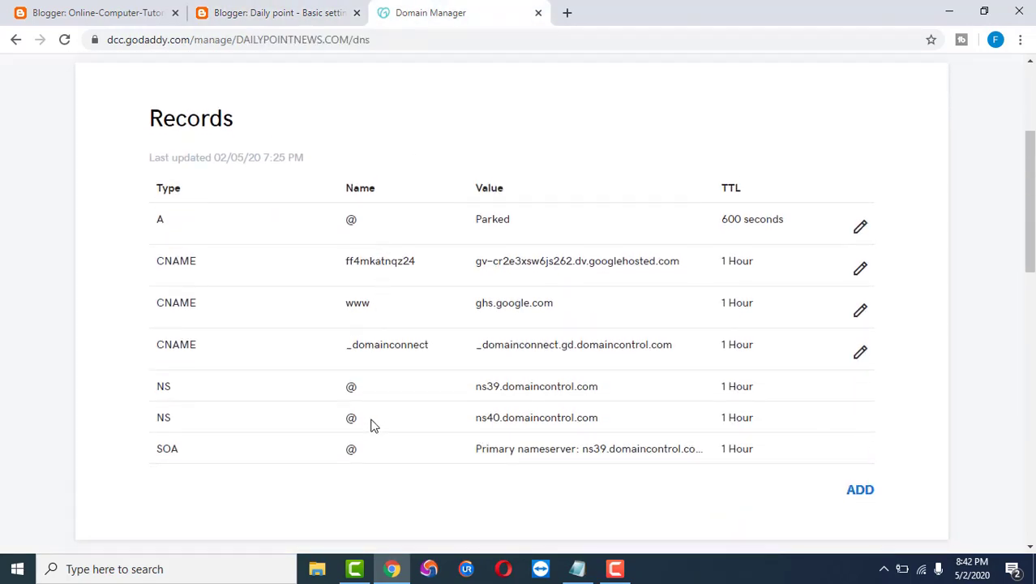
scroll(336, 307, "down", 2)
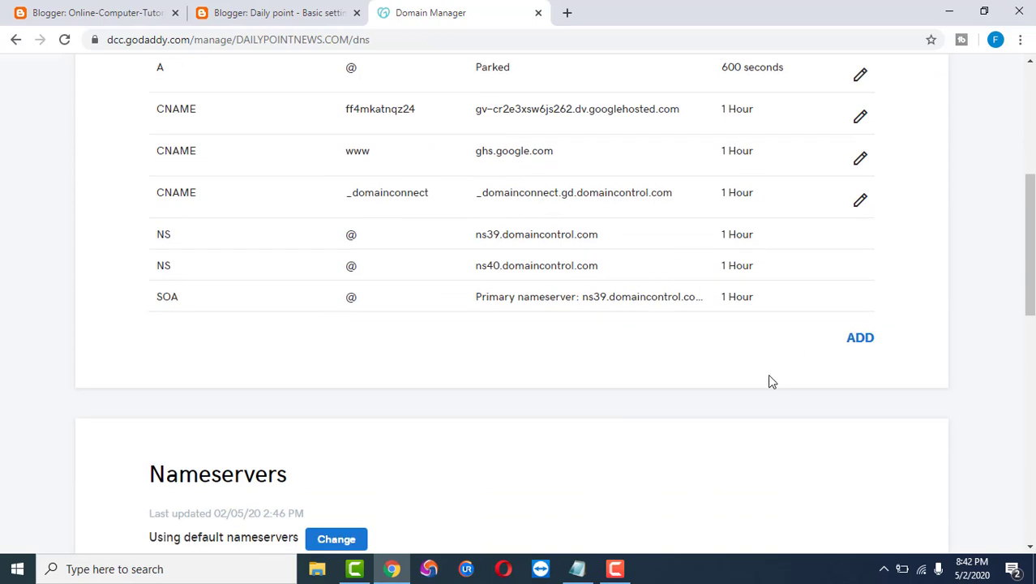
left_click(858, 341)
left_click(313, 375)
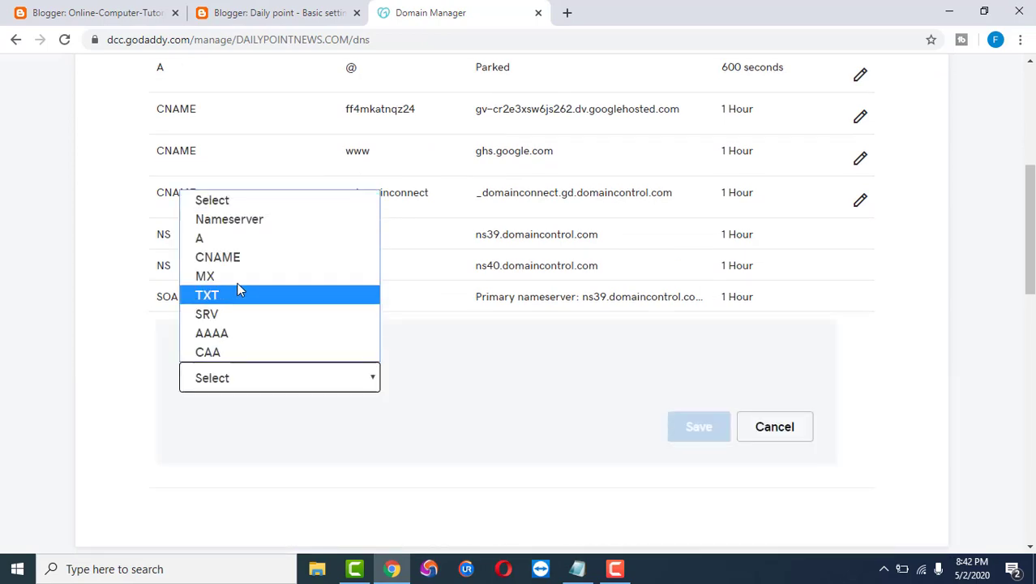
left_click(262, 259)
scroll(439, 257, "down", 2)
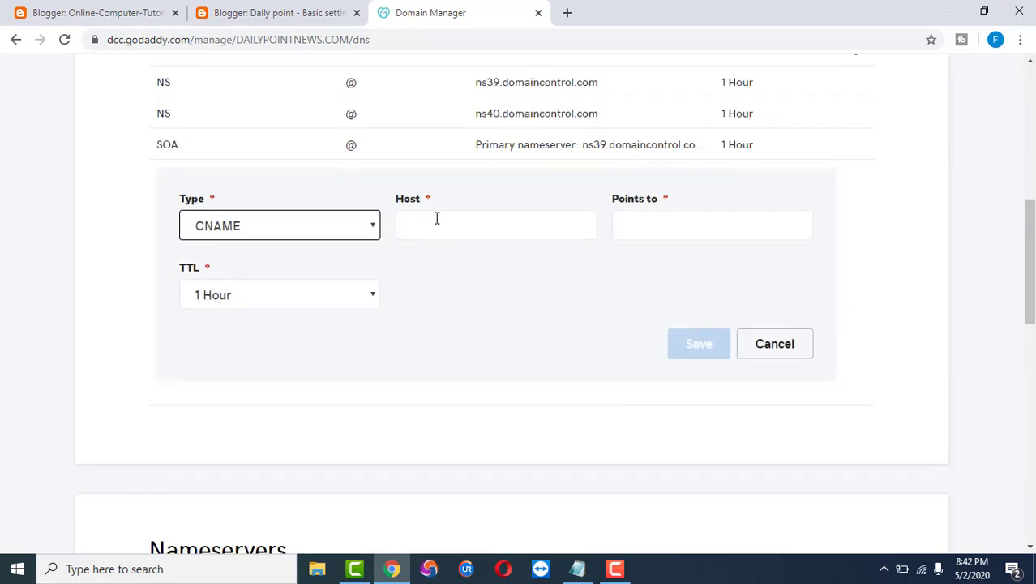
left_click(435, 218)
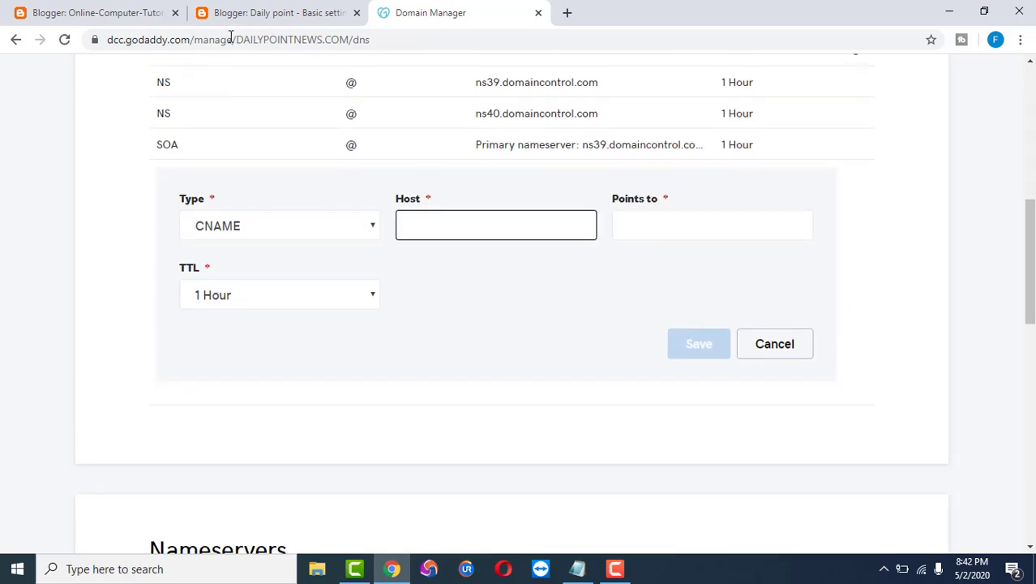
left_click(272, 11)
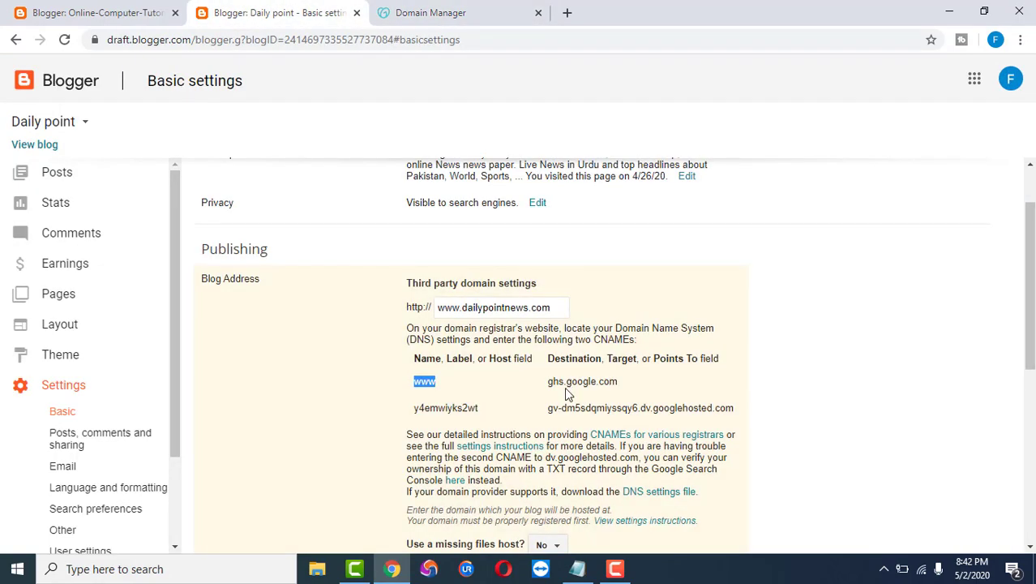
left_click(436, 11)
left_click(773, 349)
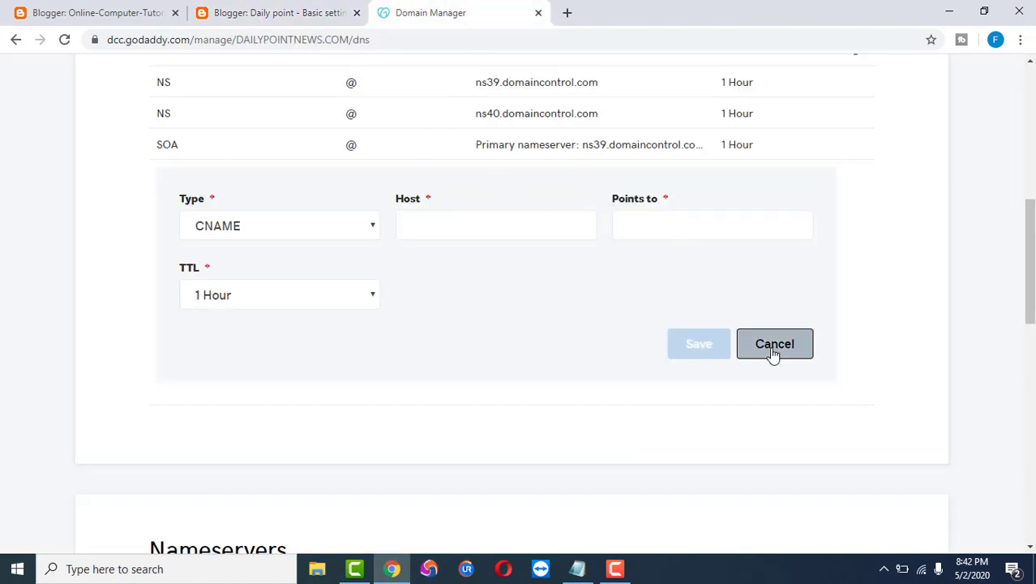
scroll(472, 273, "up", 4)
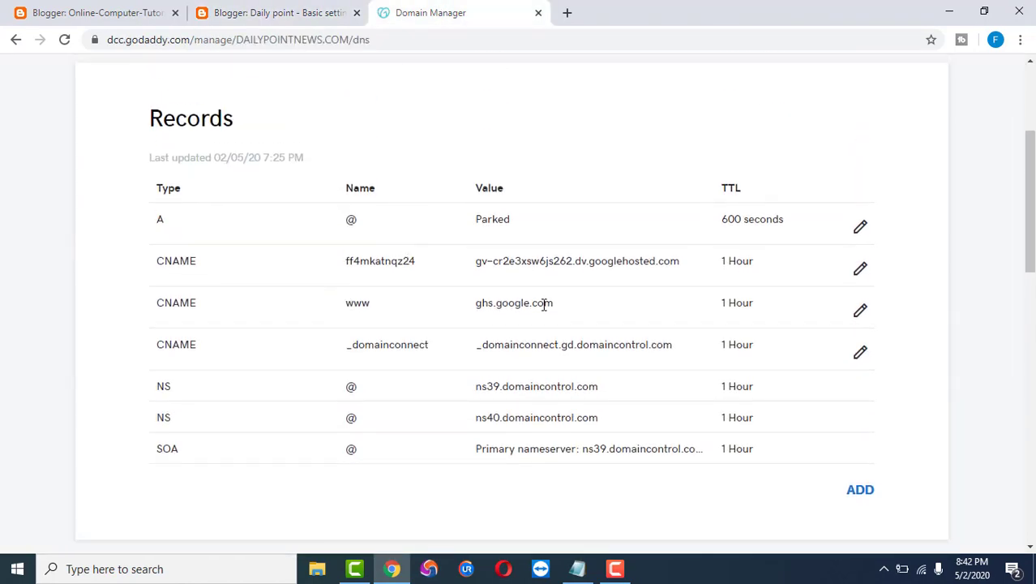
- Open the www CNAME record for editing, compare its host and target with Blogger's first CNAME, and save the record
left_click(861, 311)
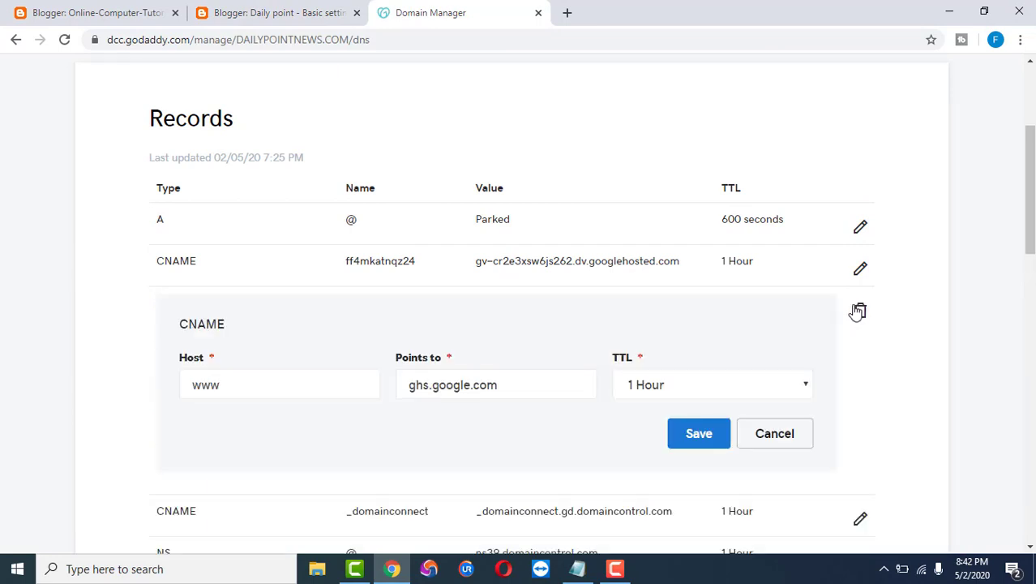
double_click(203, 385)
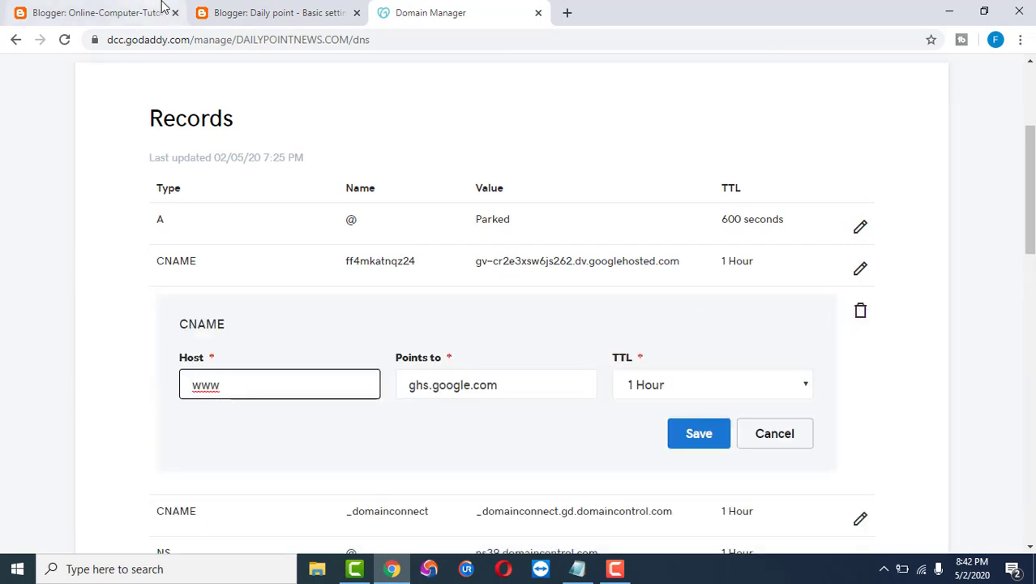
left_click(280, 13)
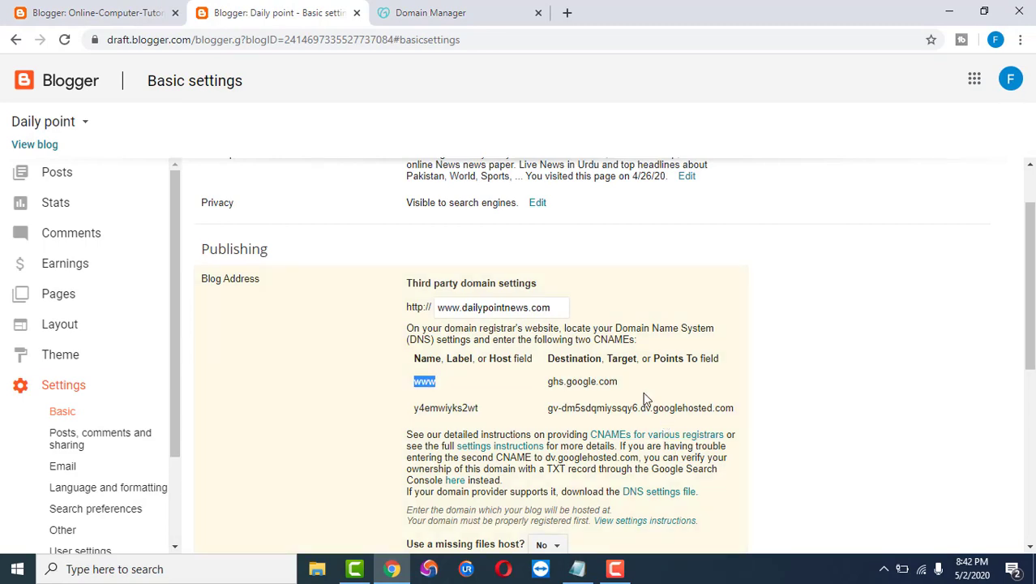
left_click(448, 9)
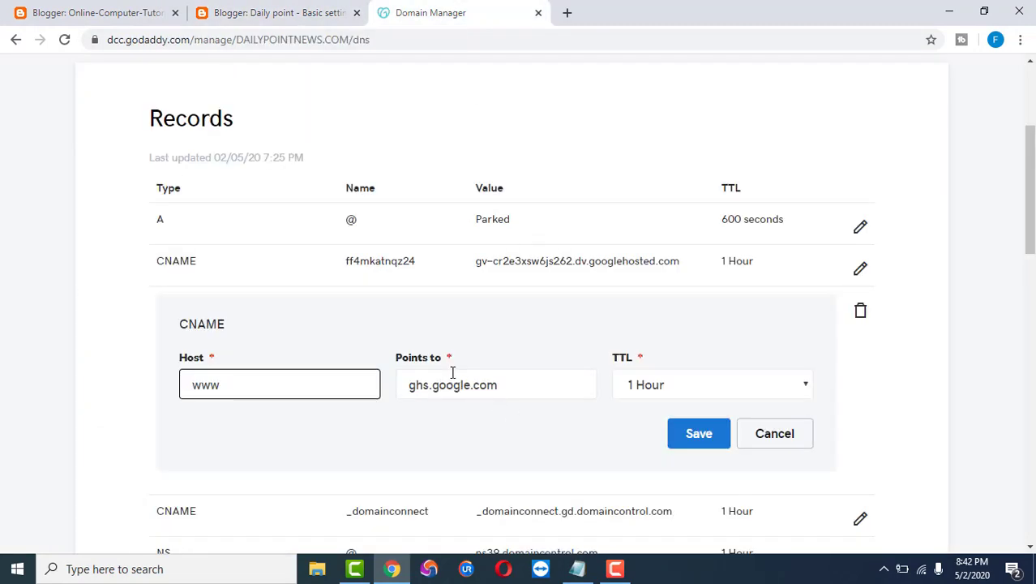
left_click(698, 445)
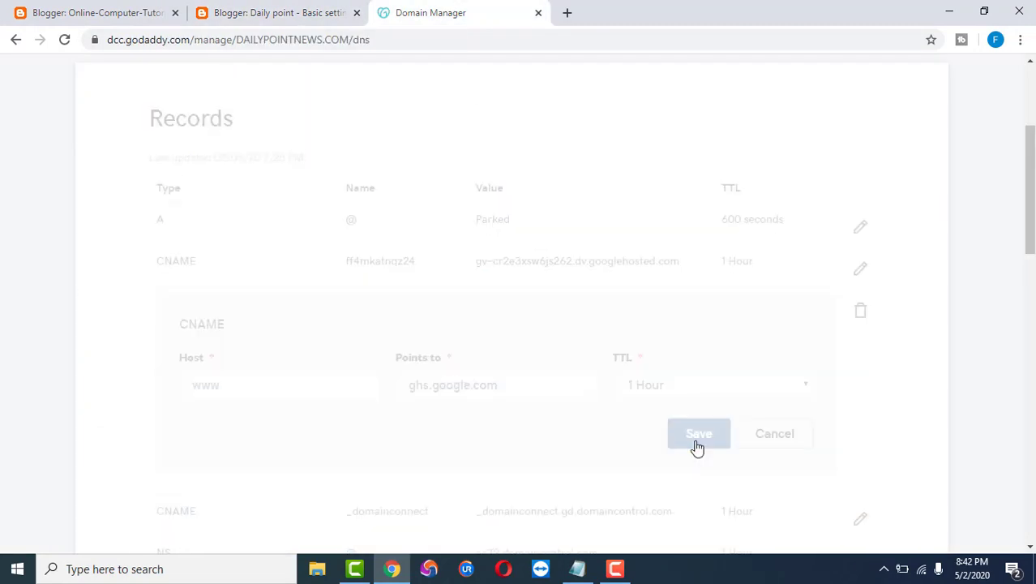
- Start a new DNS record for dailypointnews.com and set its type to CNAME
scroll(942, 402, "down", 1)
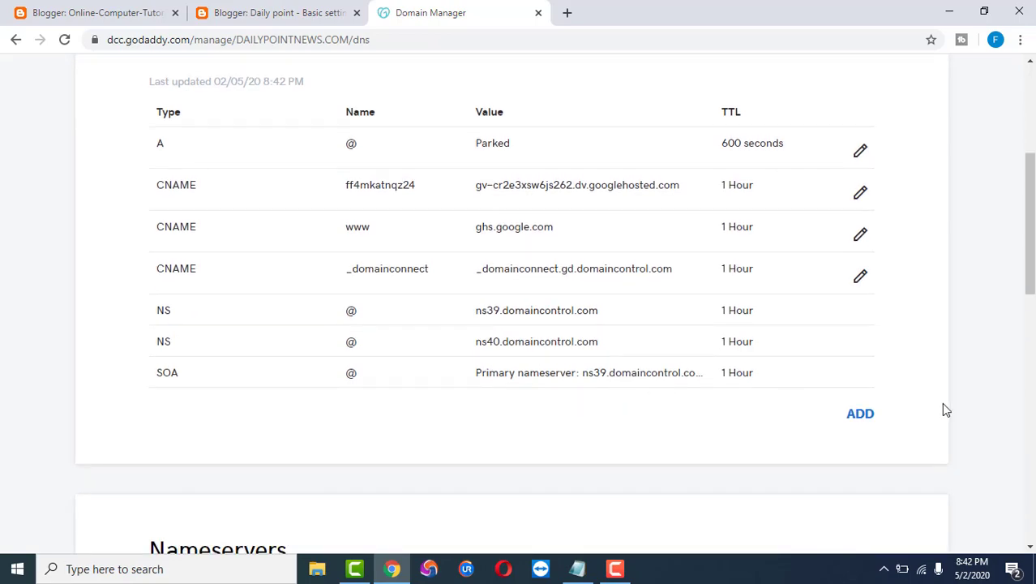
left_click(862, 420)
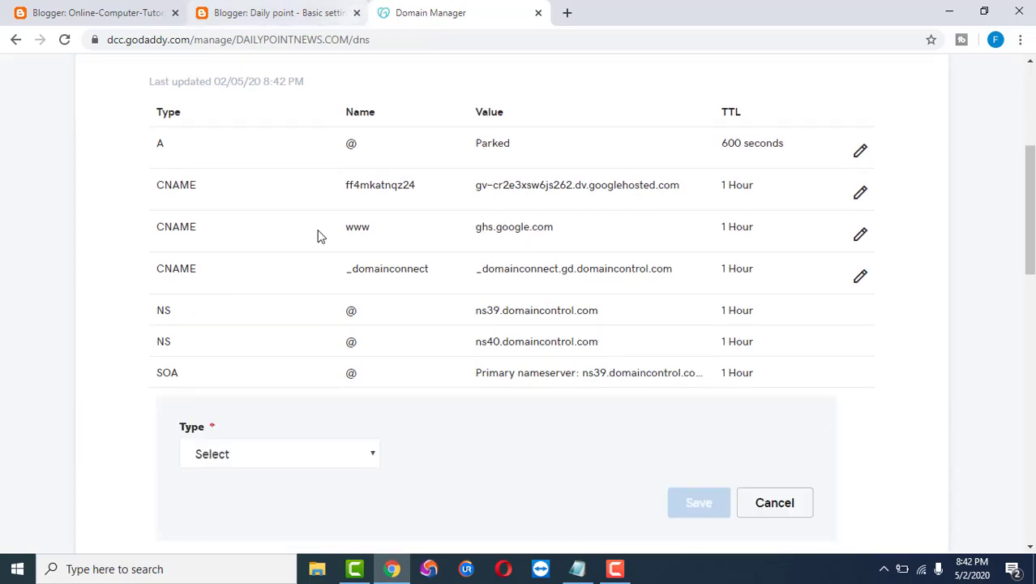
scroll(319, 235, "down", 2)
left_click(324, 302)
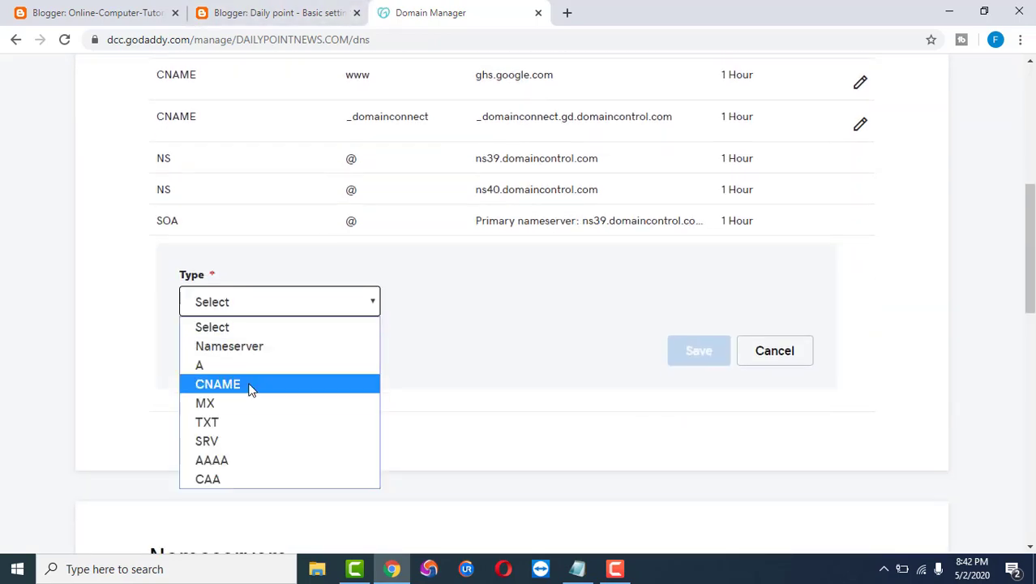
left_click(250, 387)
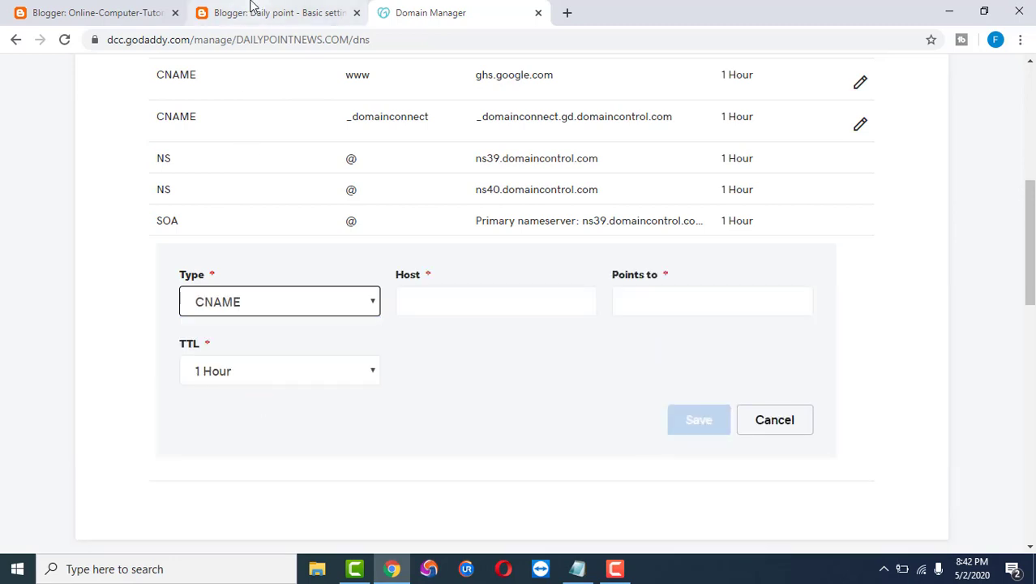
- Copy the second CNAME's host name y4emwiyks2wt from Blogger and paste it as the new GoDaddy record's host
left_click(254, 10)
left_click_drag(481, 408, 415, 408)
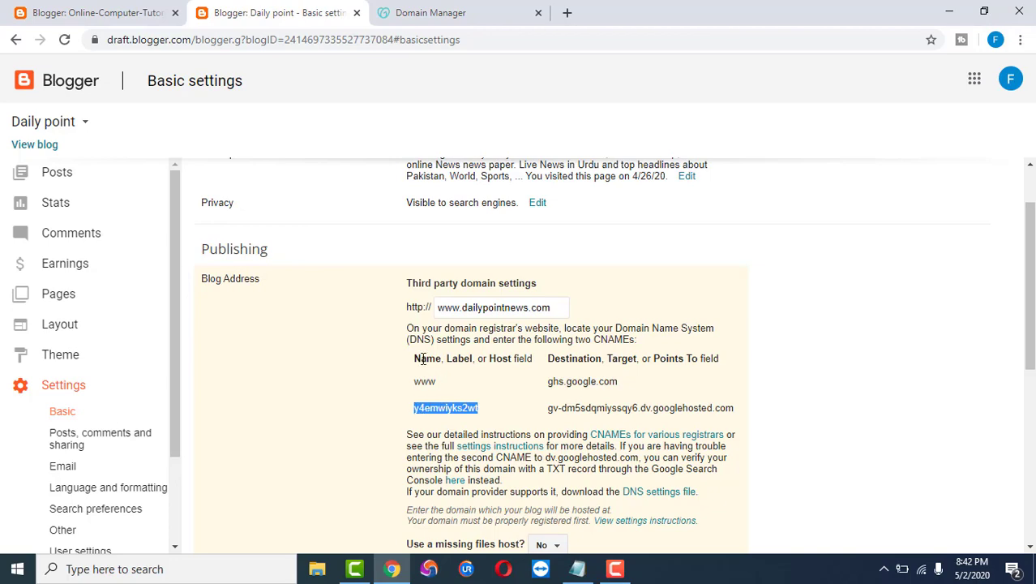
right_click(454, 403)
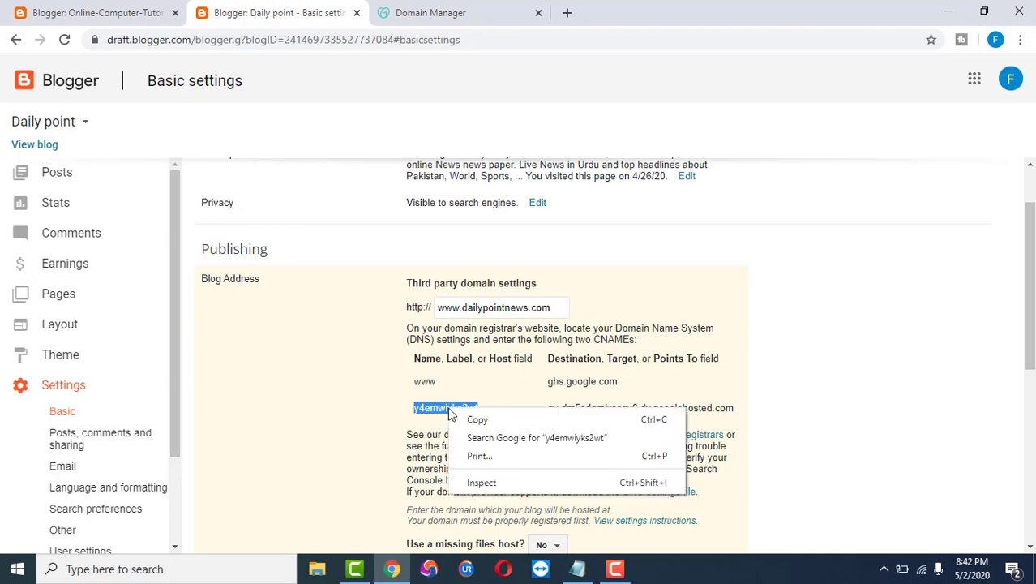
left_click(472, 420)
left_click(462, 7)
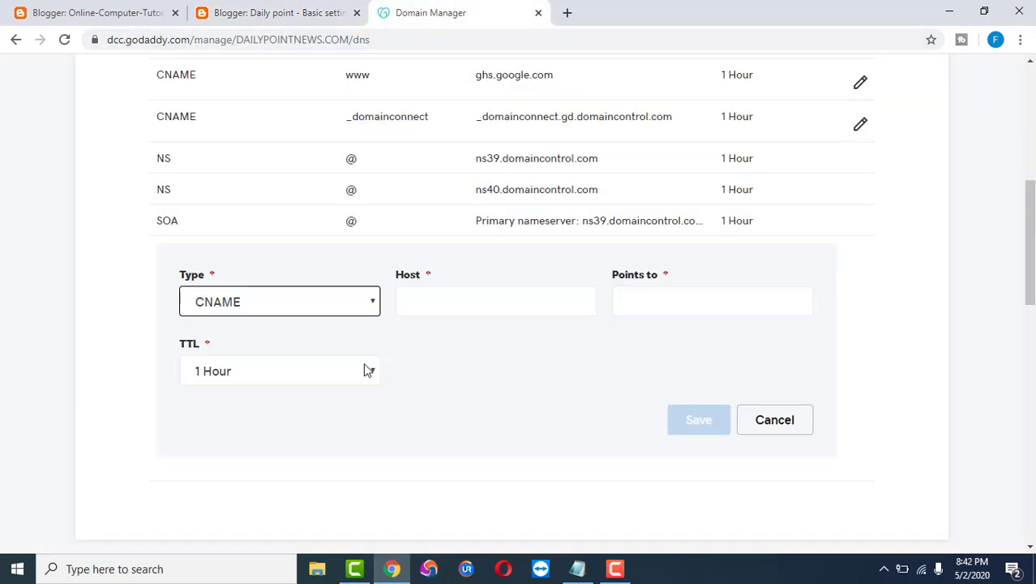
left_click(491, 293)
right_click(491, 296)
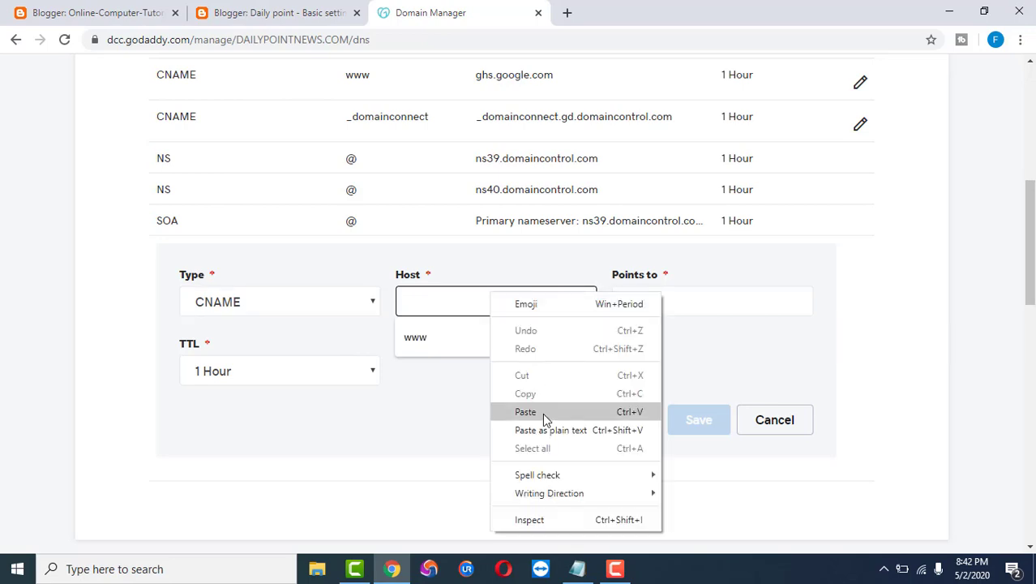
left_click(544, 409)
- Copy Blogger's second CNAME target gv-dm5sdqmiyssqy6.dv.googlehosted.com into the new GoDaddy record's Points to value and save the record
left_click(283, 13)
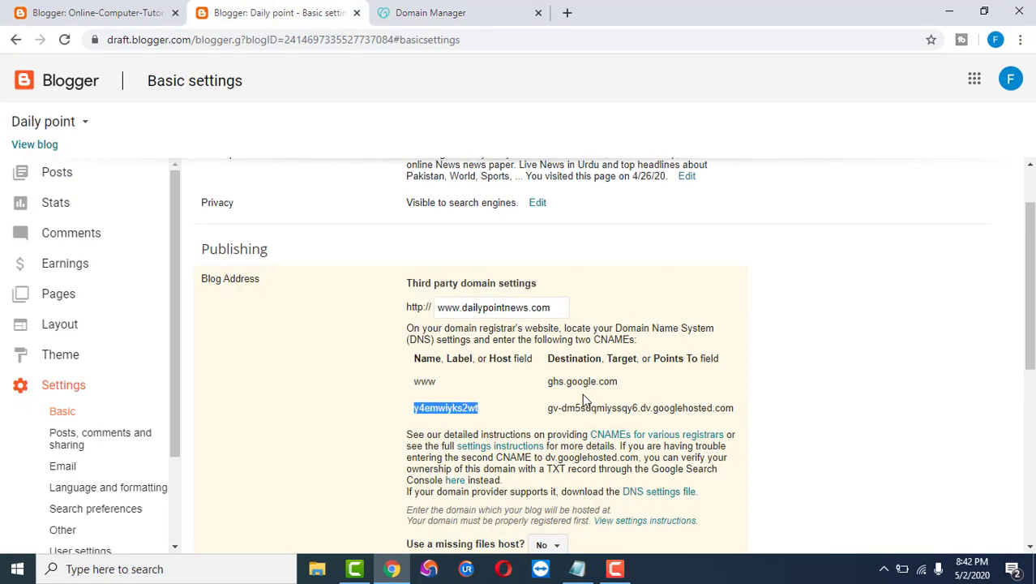
left_click_drag(738, 415, 551, 411)
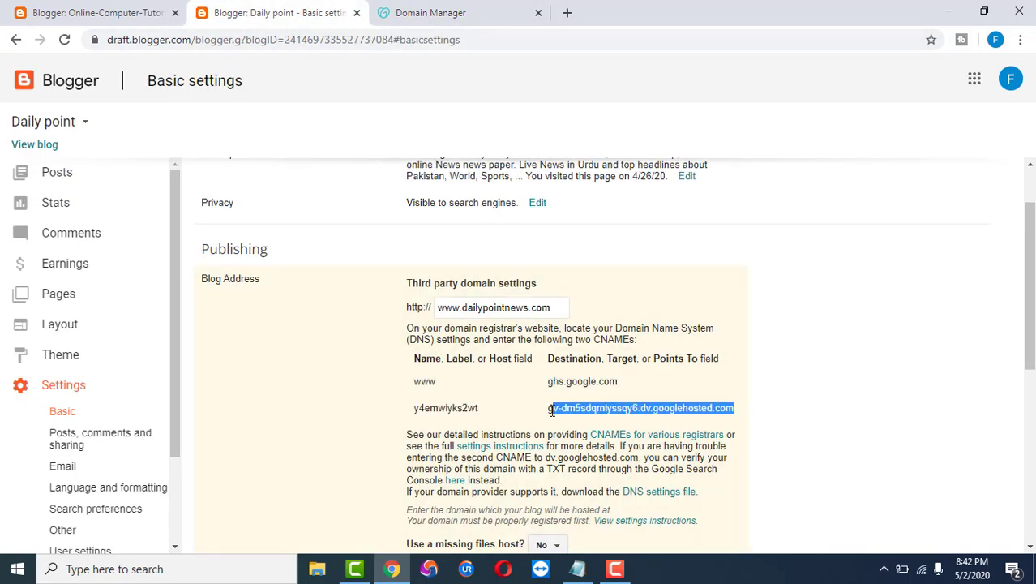
right_click(554, 411)
left_click(589, 422)
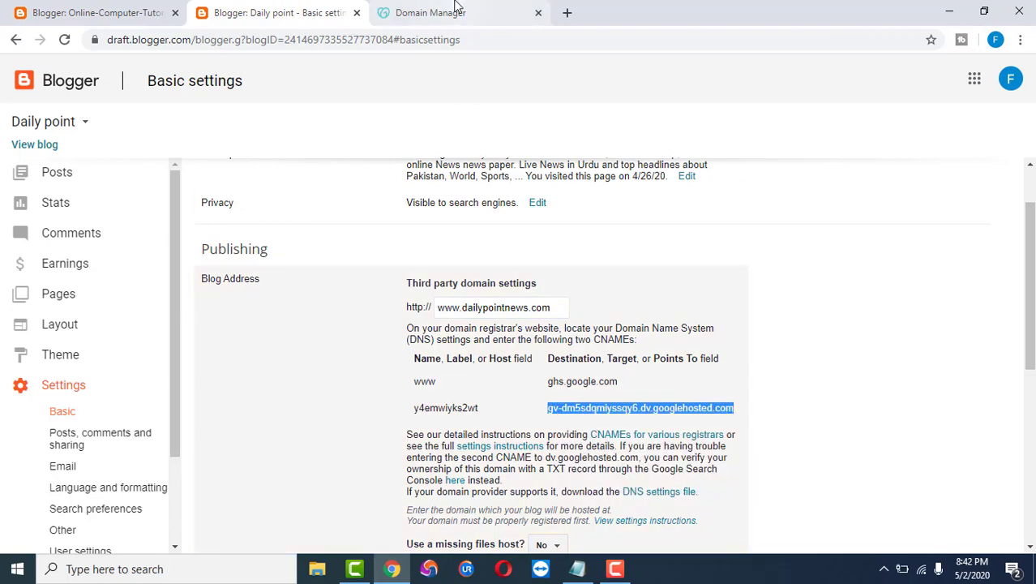
left_click(451, 11)
left_click(624, 299)
right_click(625, 293)
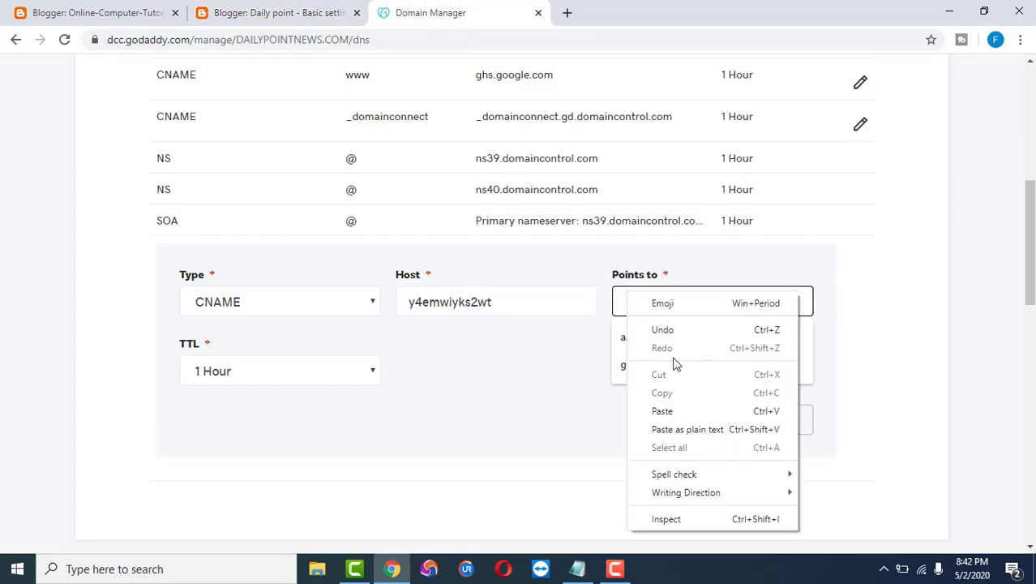
left_click(671, 410)
left_click(690, 420)
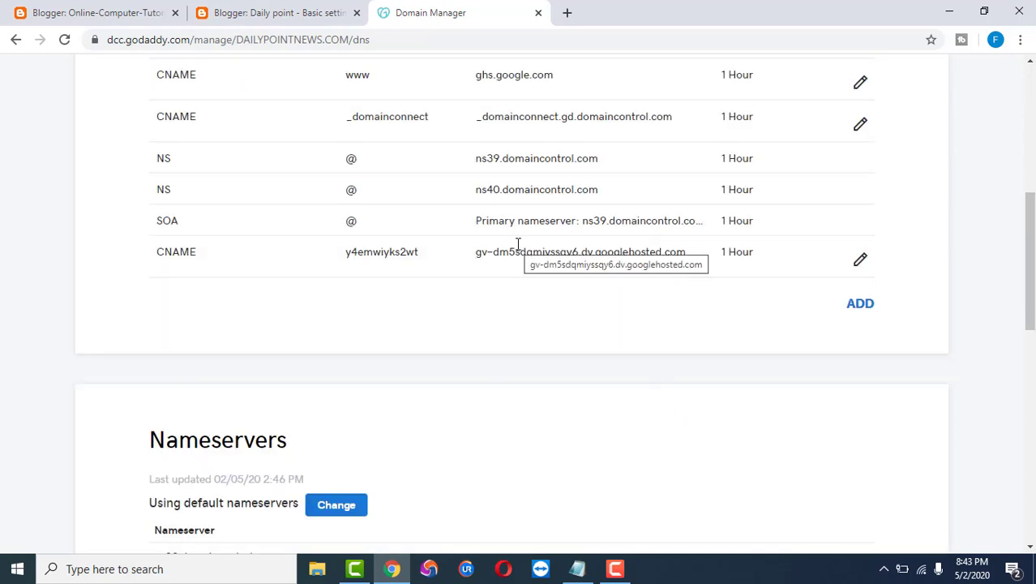
scroll(519, 240, "up", 2)
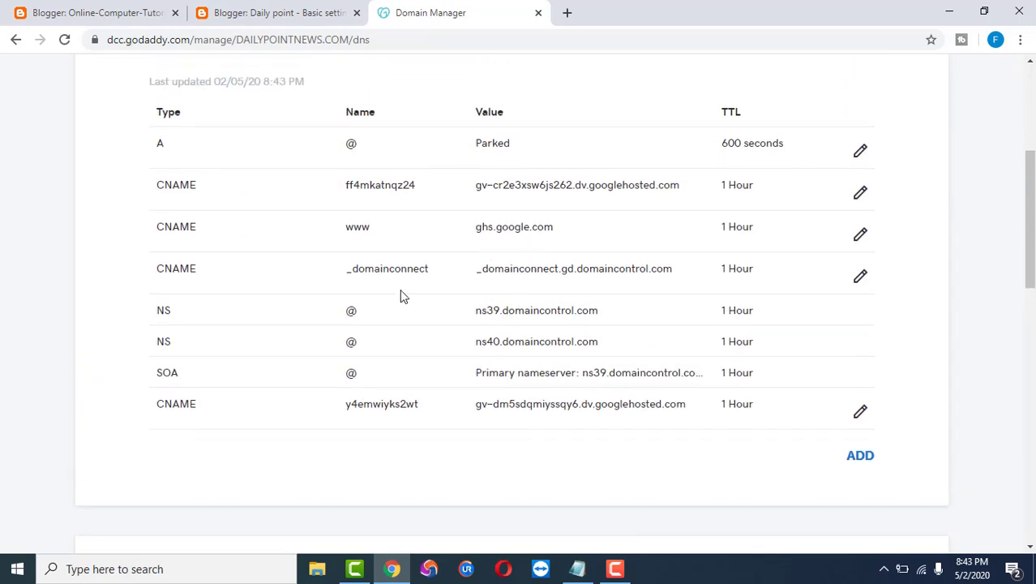
left_click(292, 6)
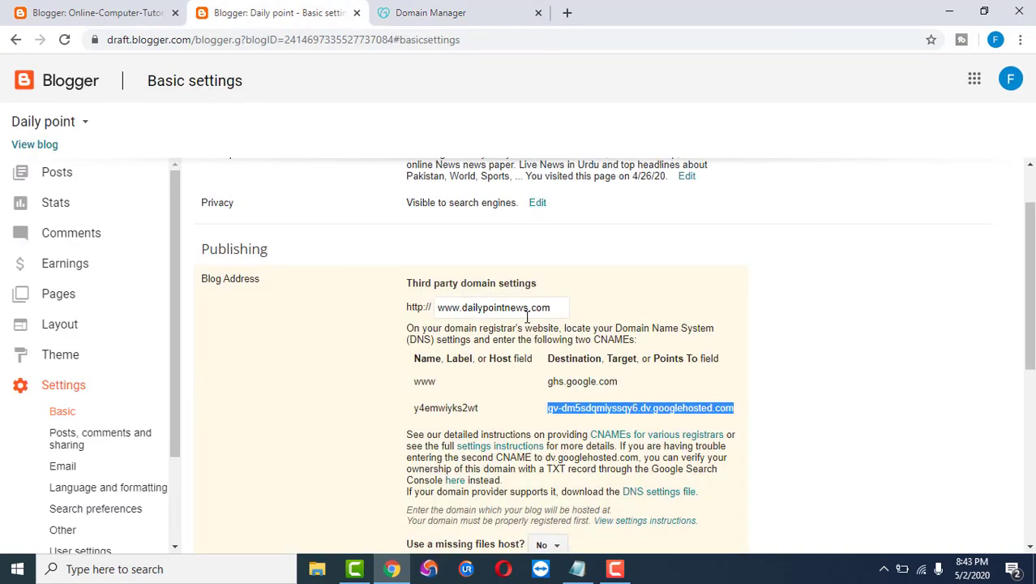
scroll(542, 325, "down", 2)
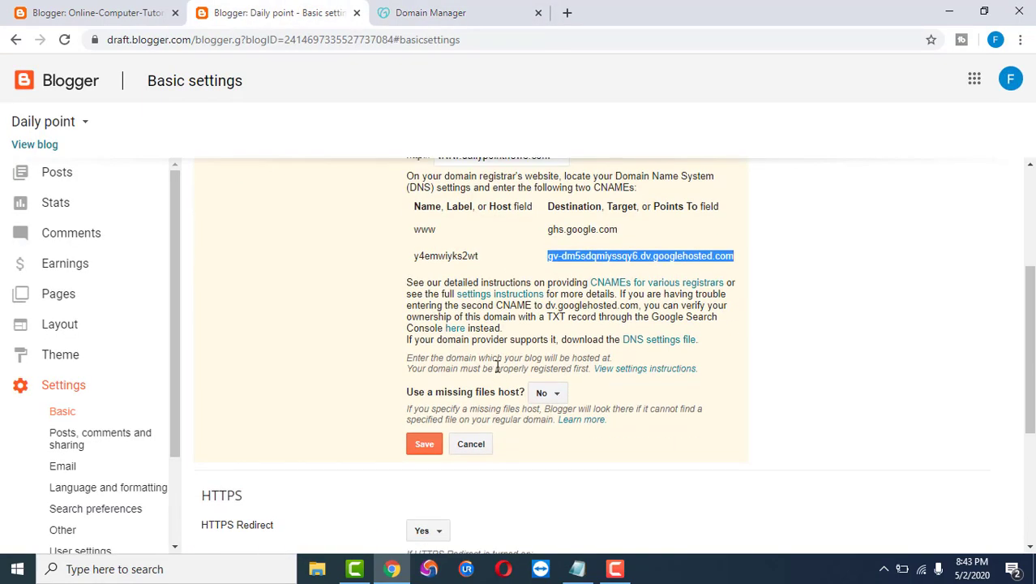
left_click(427, 446)
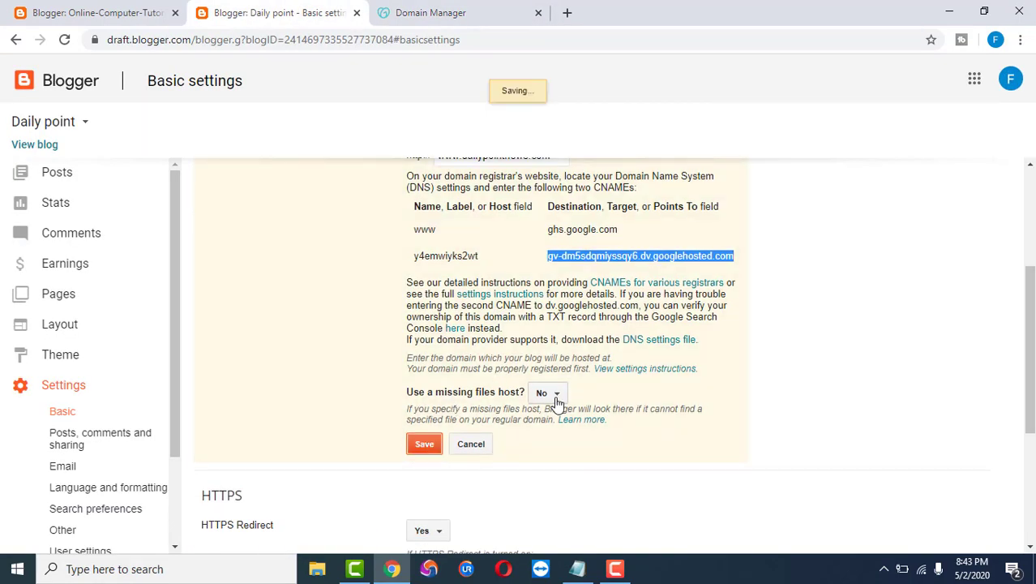
scroll(558, 405, "up", 1)
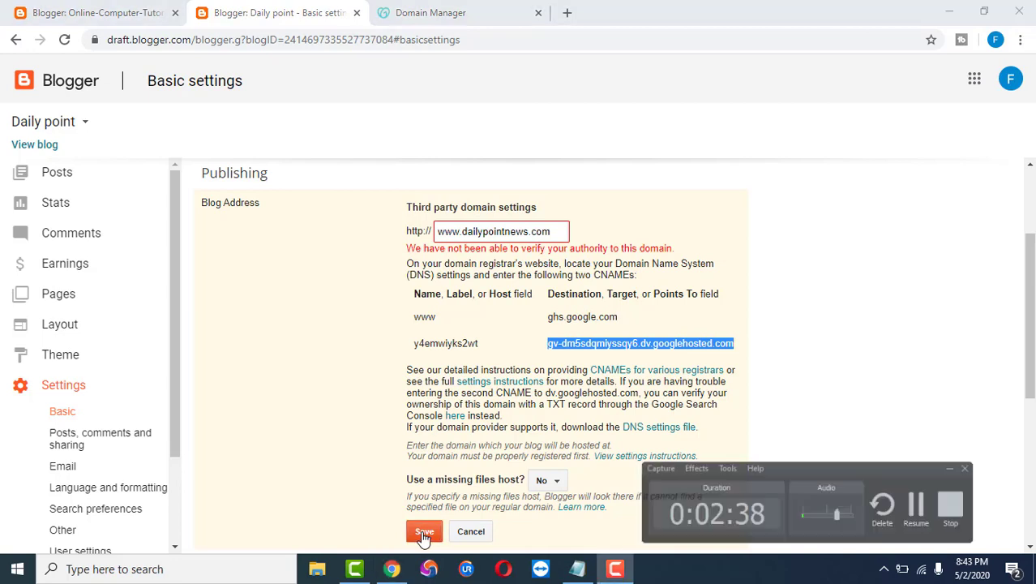
mouse_move(393, 568)
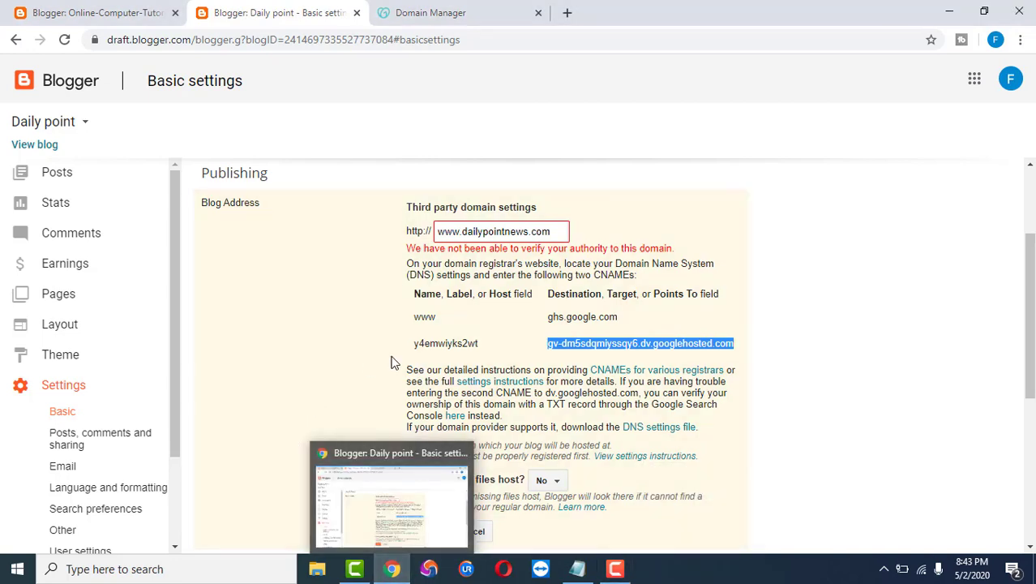
left_click(415, 528)
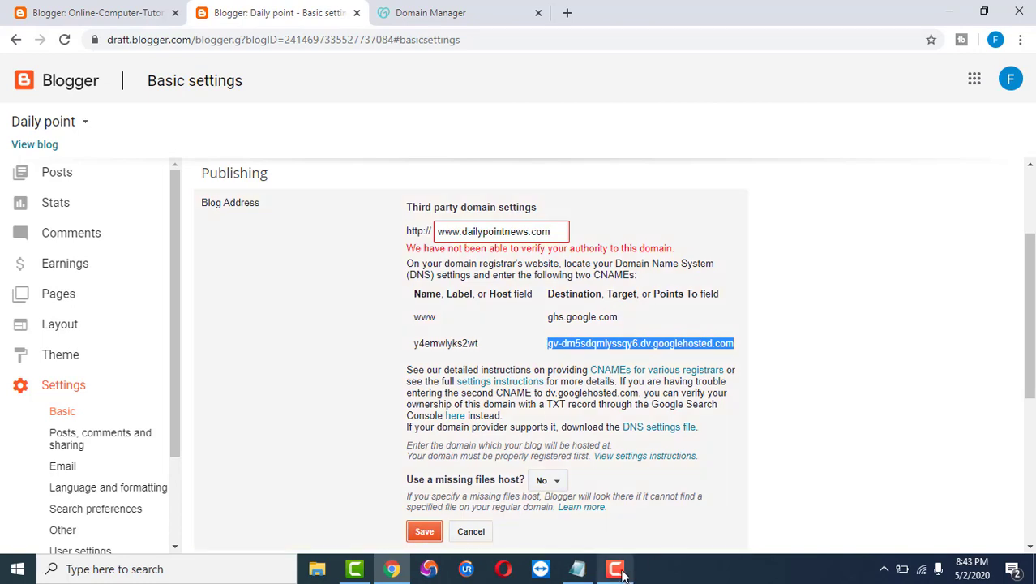
mouse_move(618, 572)
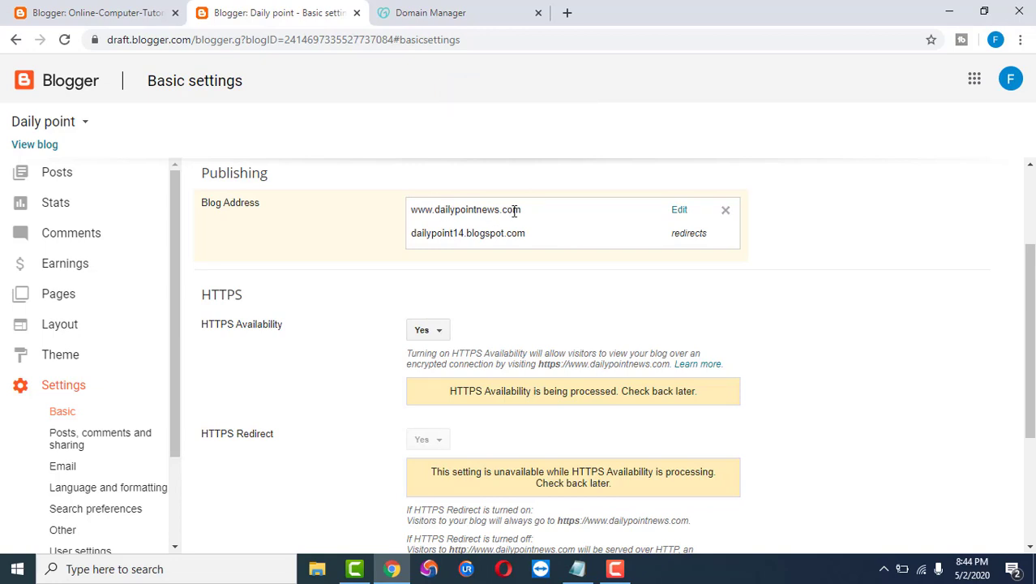
left_click(478, 11)
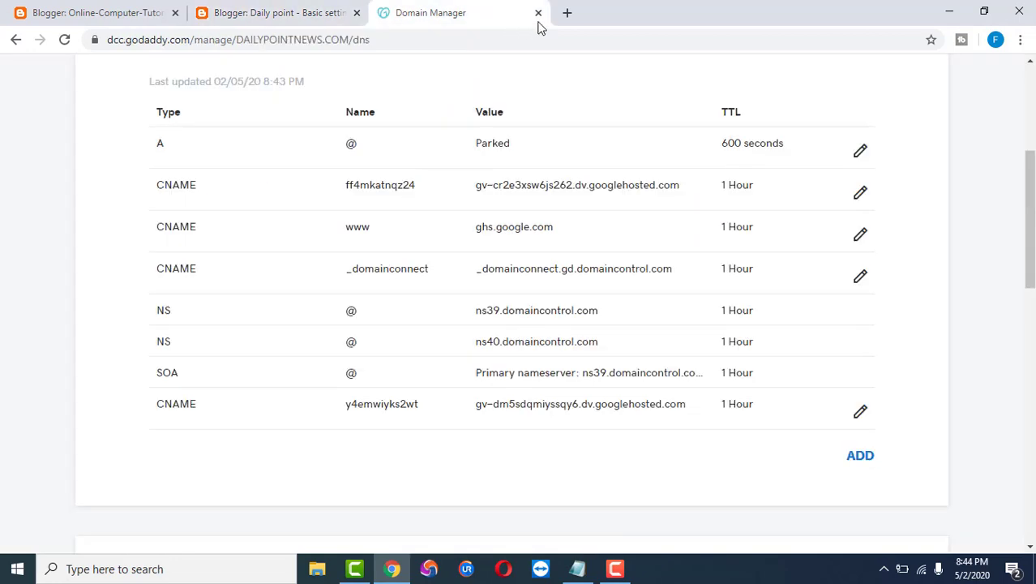